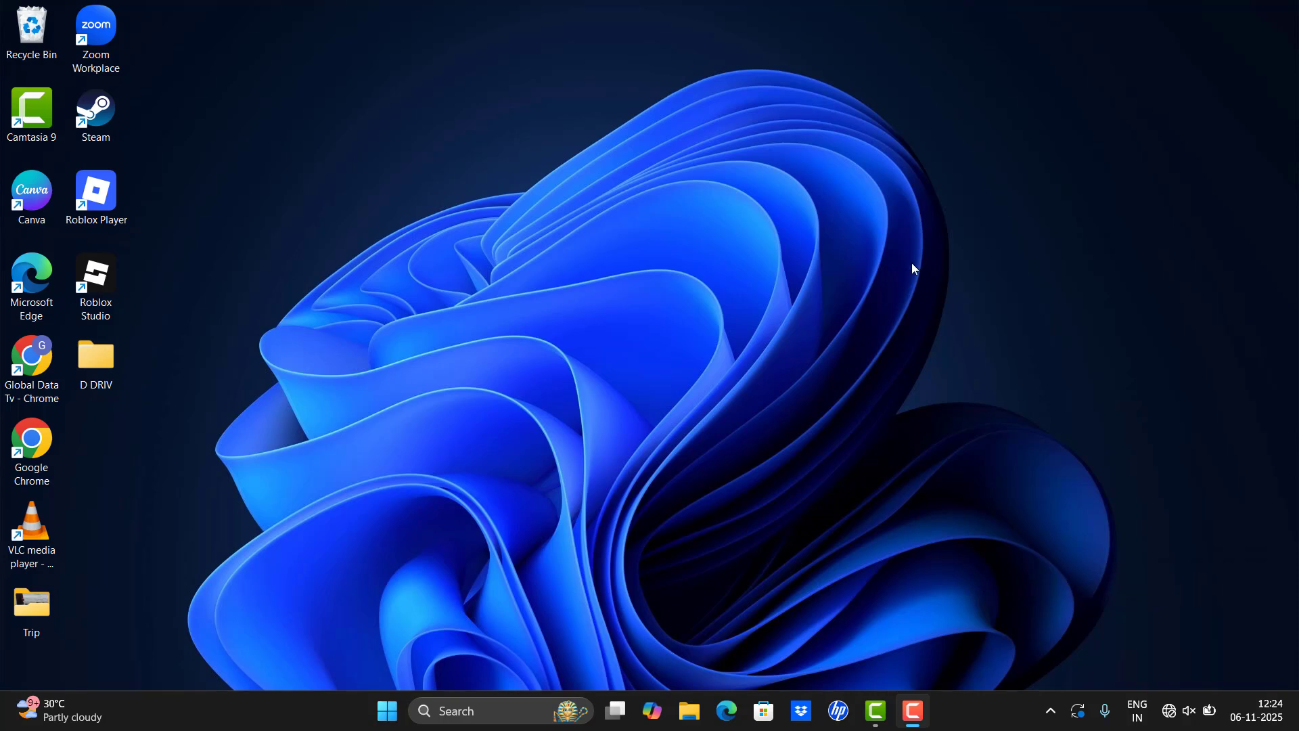
Check the drives on This PC in File Explorer, then close it
click(697, 717)
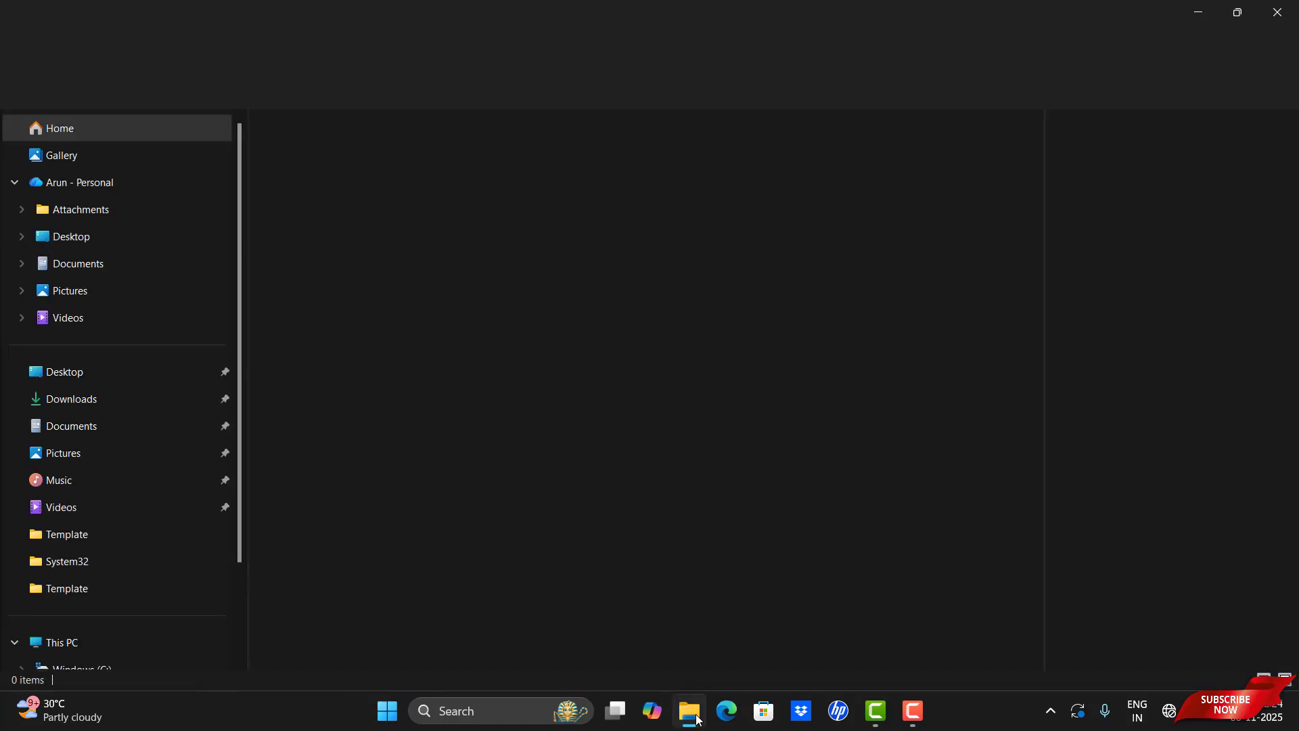
click(144, 644)
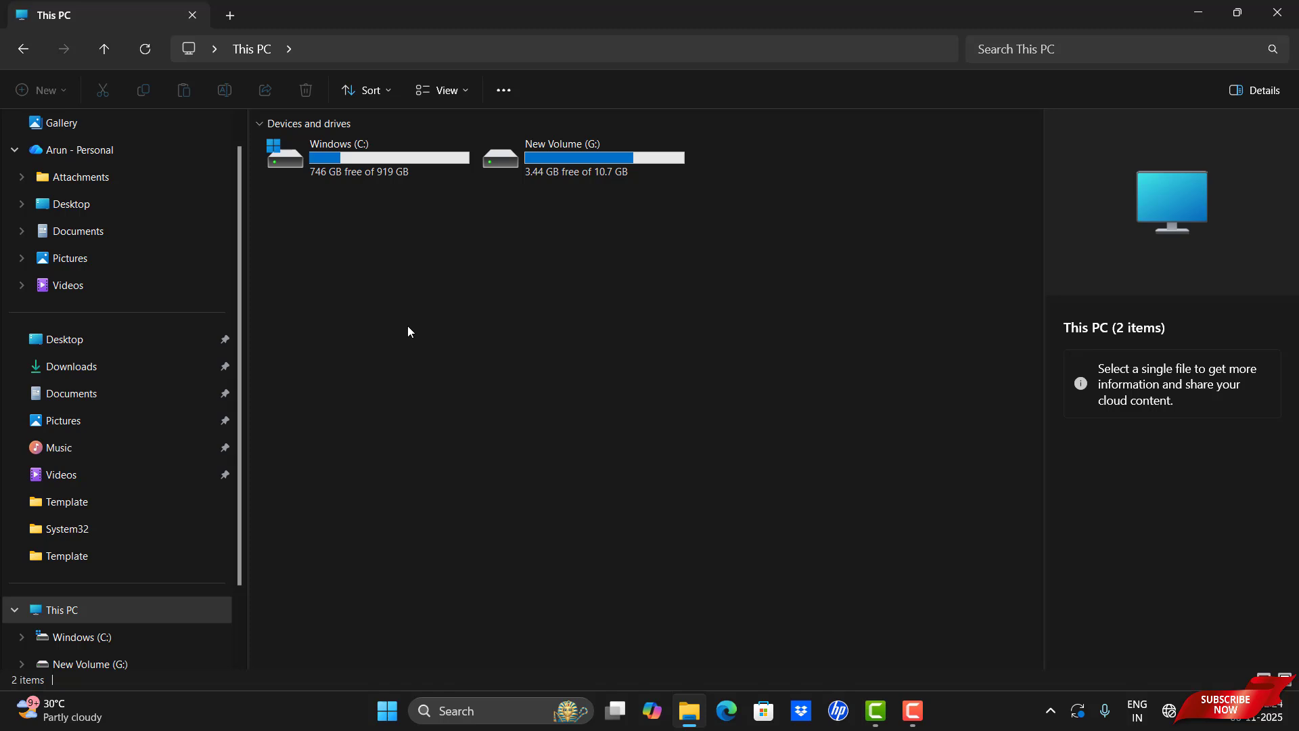
click(1277, 13)
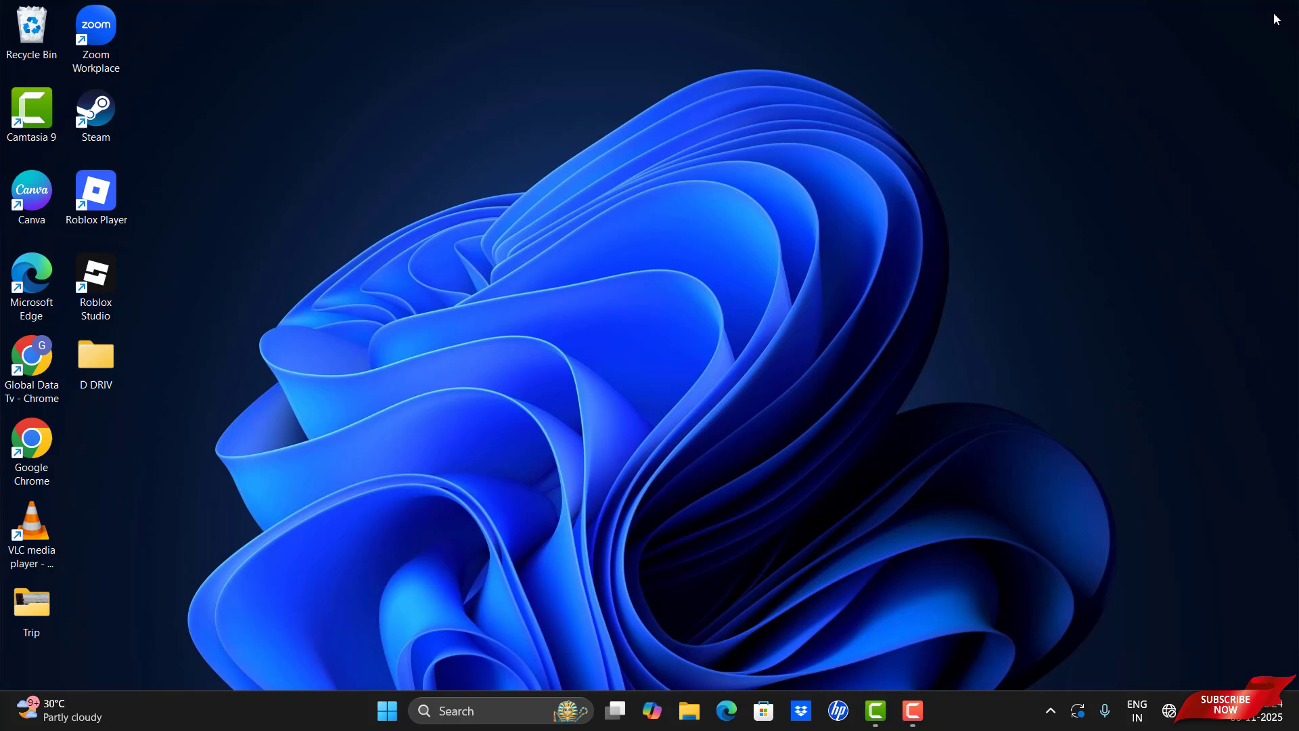
Review the temporary files on the Windows (C:) drive from Settings' System Storage page
click(384, 710)
click(615, 271)
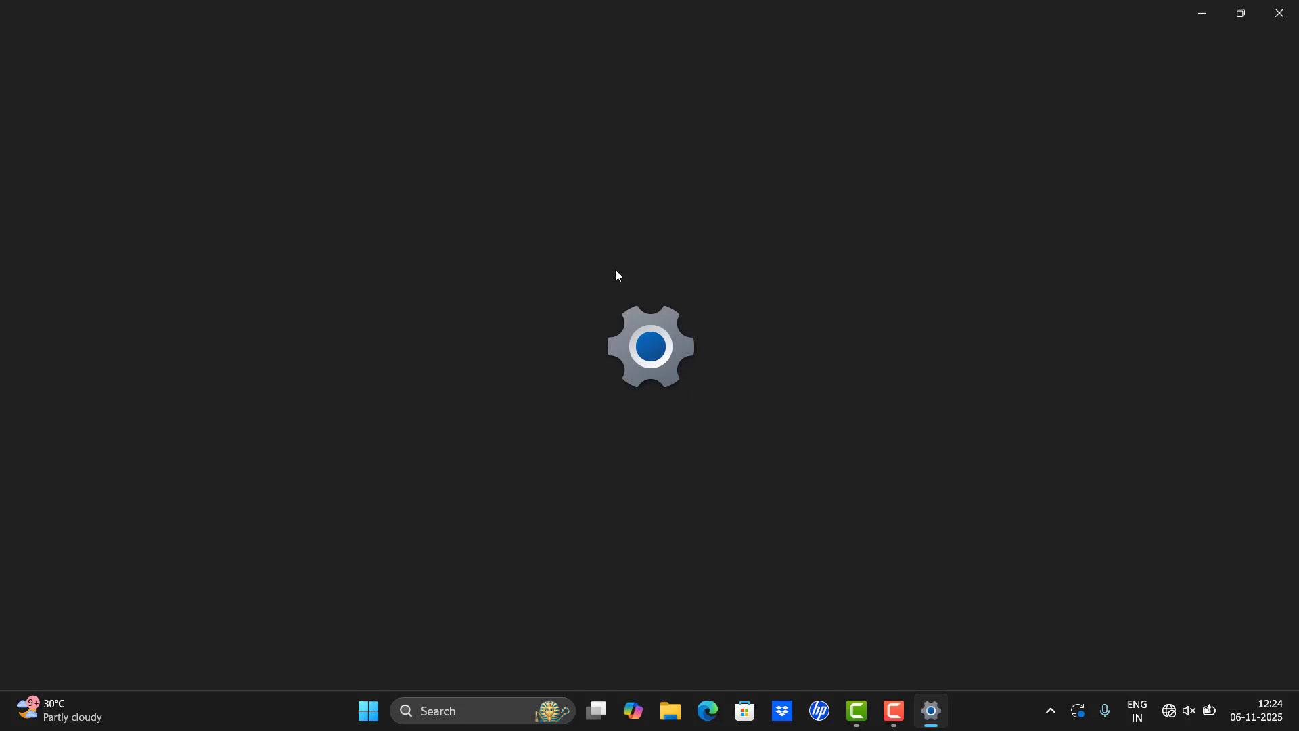
click(90, 217)
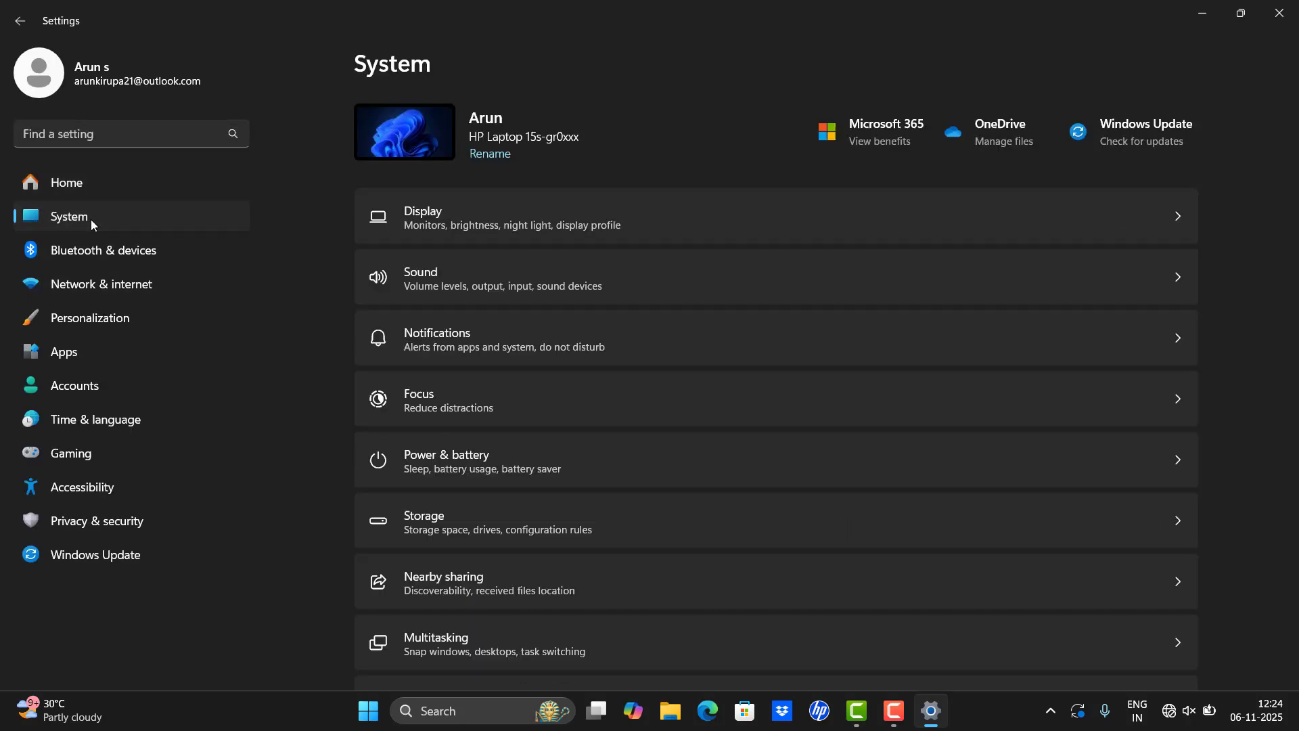
click(705, 534)
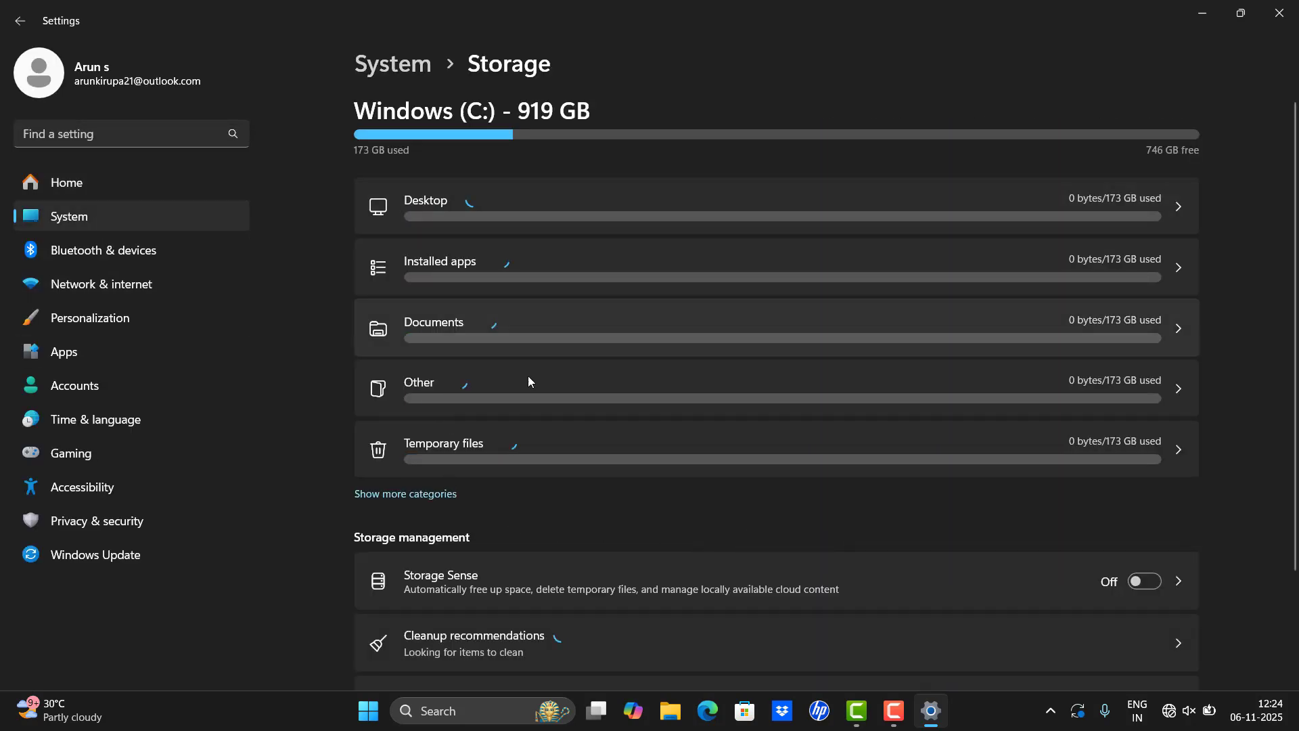
click(1174, 456)
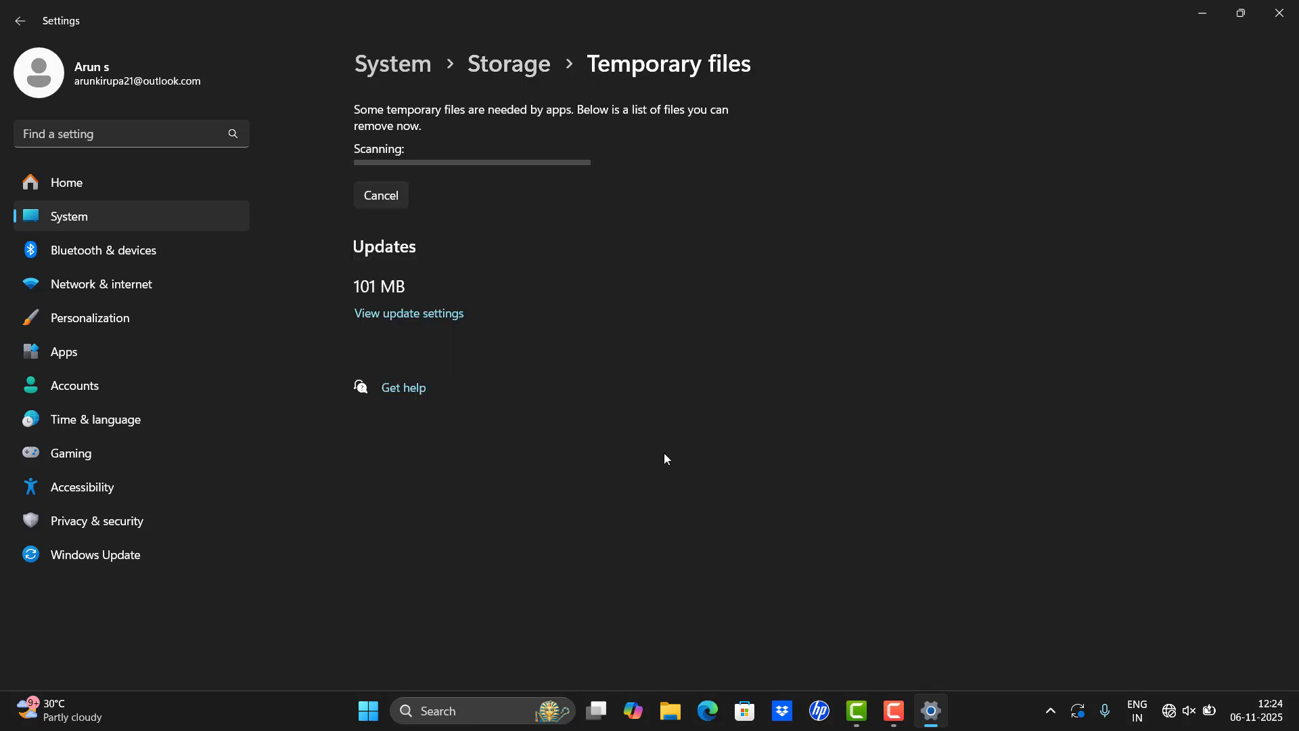
click(509, 63)
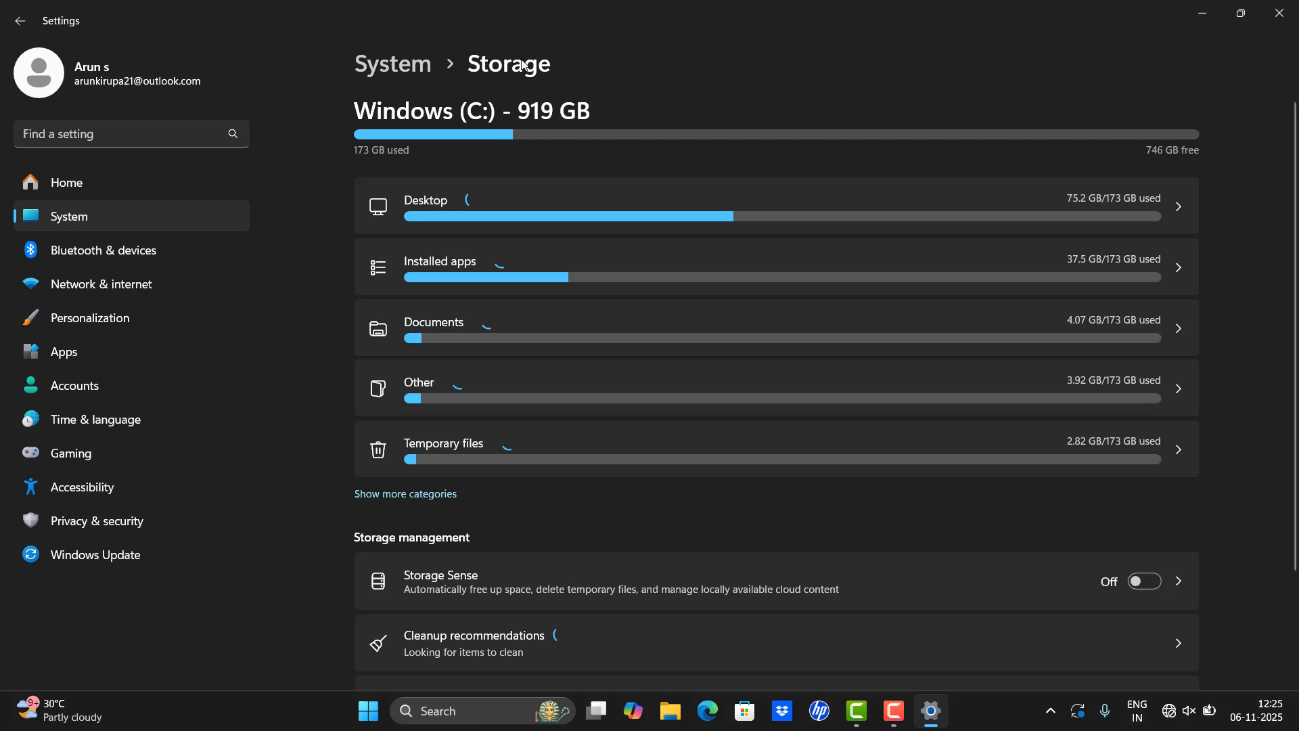
click(1032, 444)
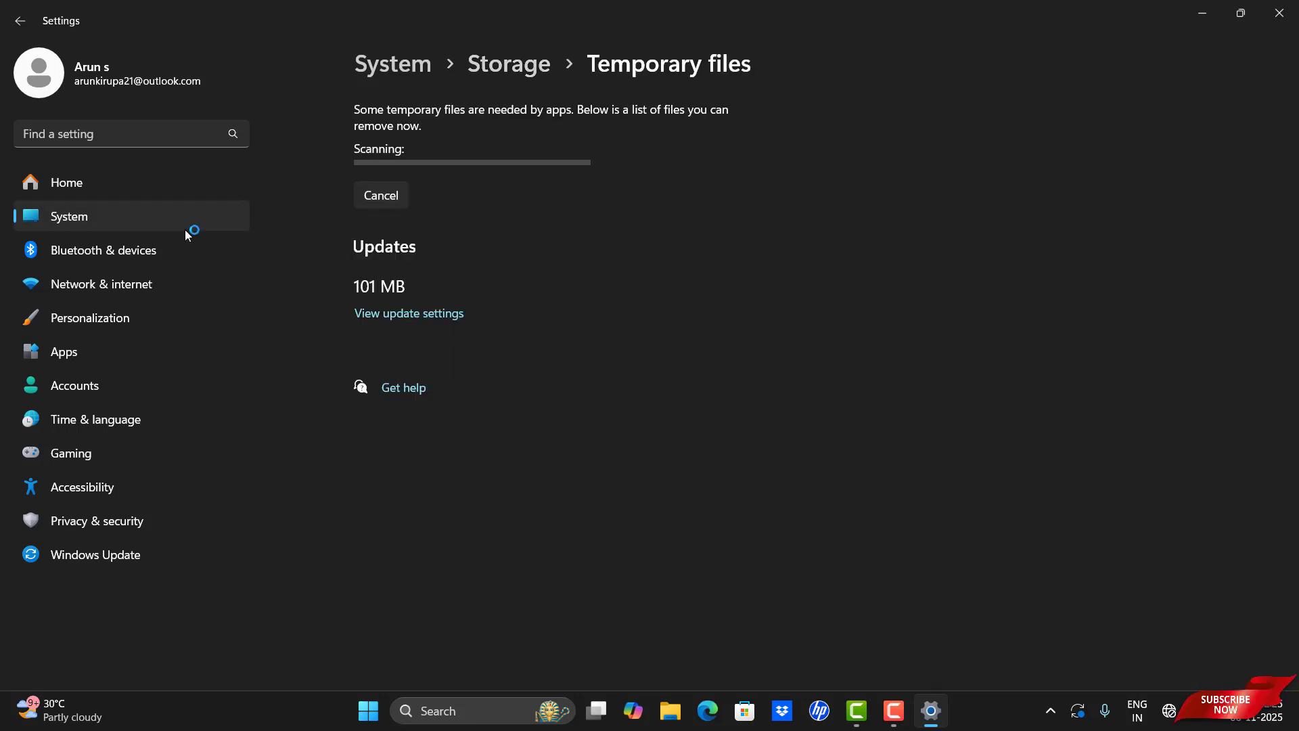
click(381, 715)
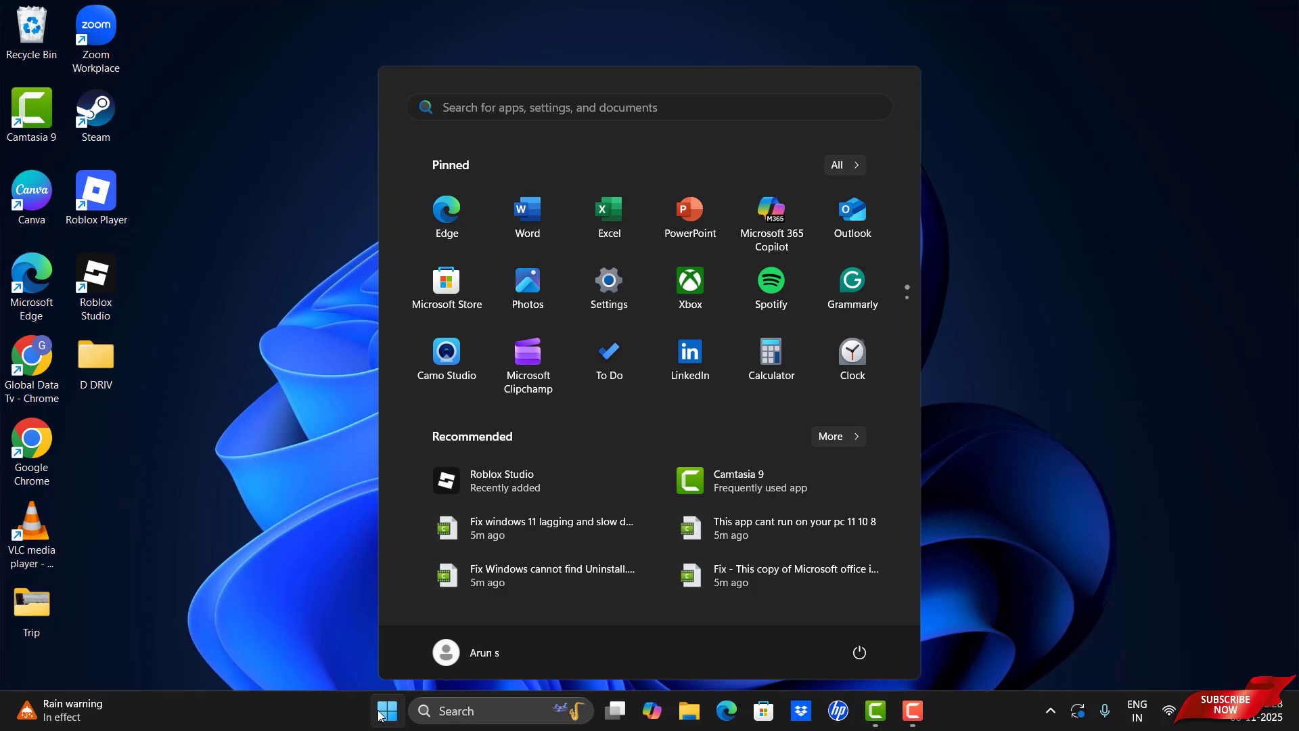
Search for Services and open the Windows Update service's properties
text(se)
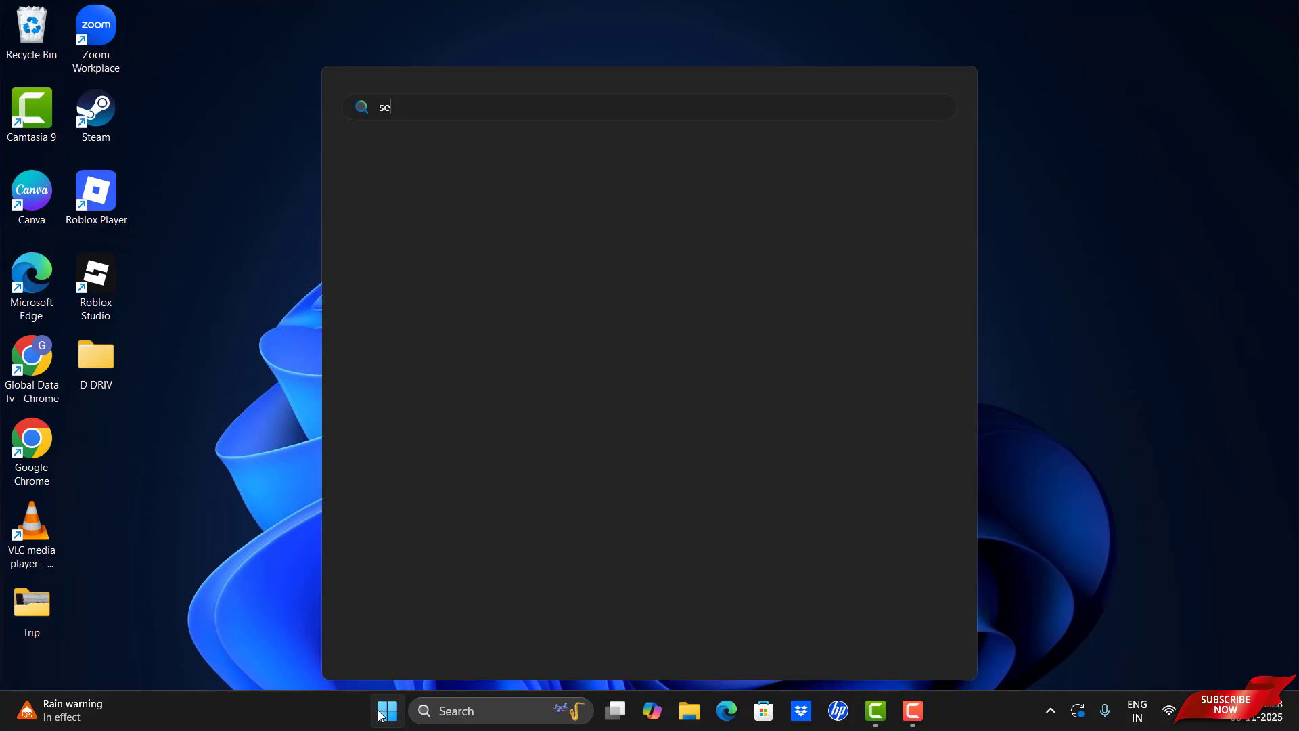
text(rvic)
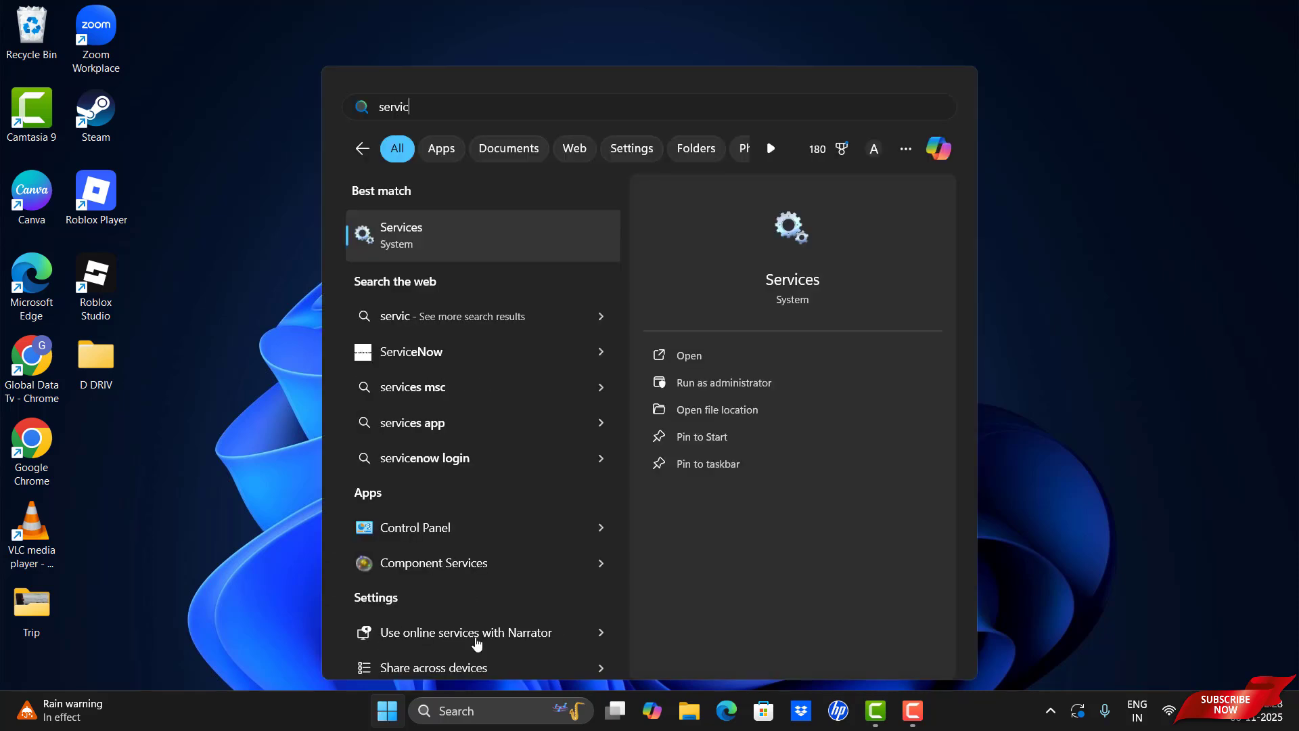
click(700, 355)
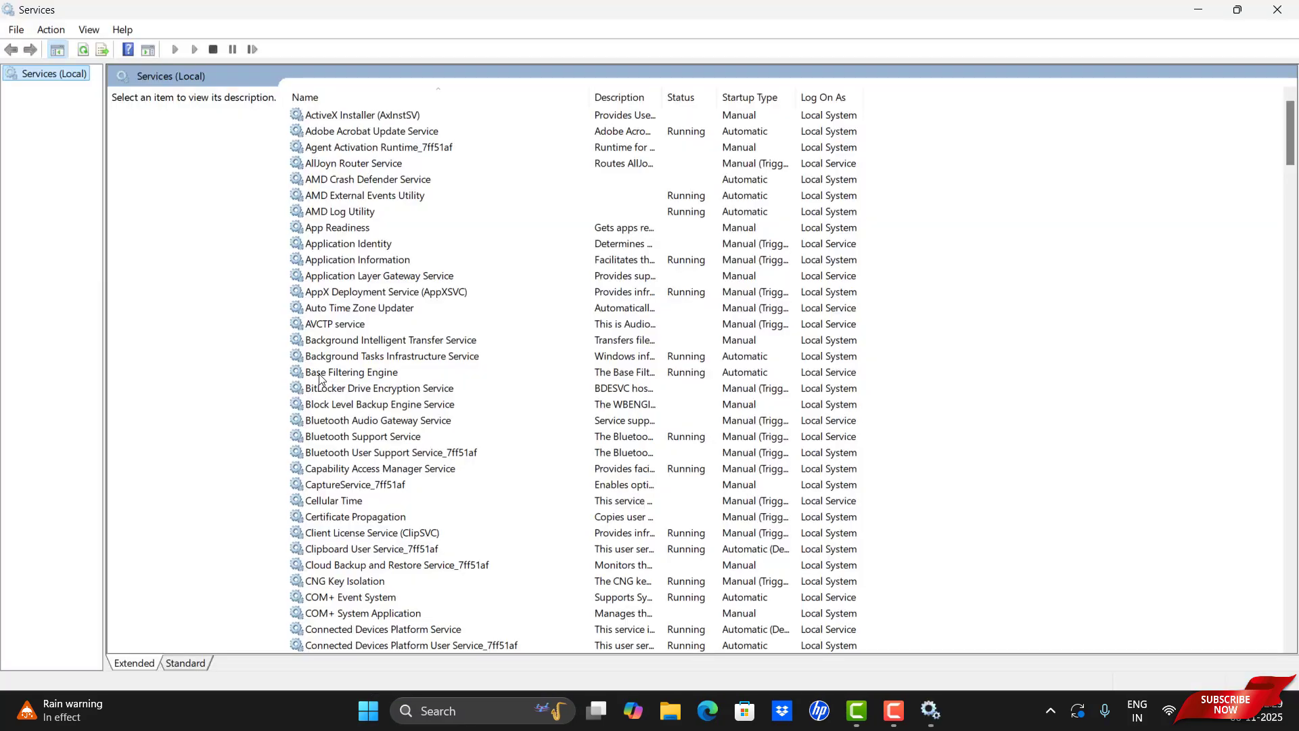
click(320, 376)
key(w)
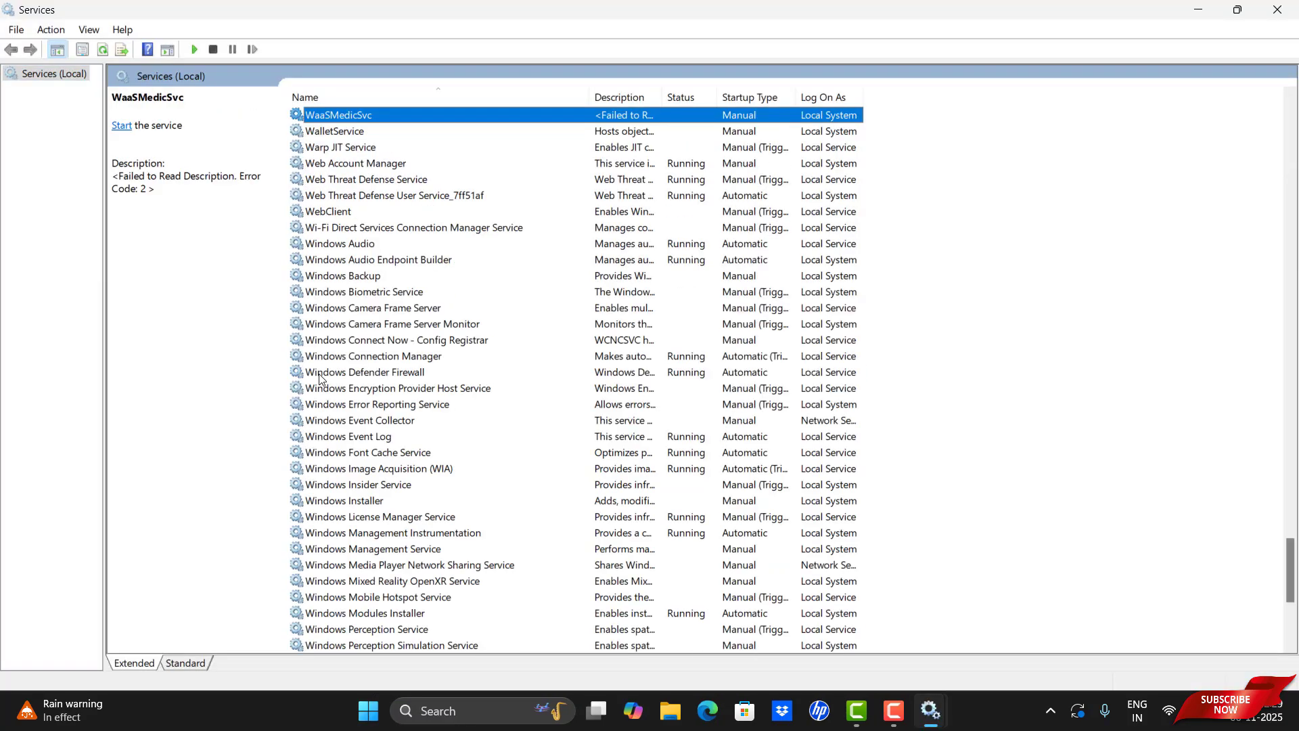
click(336, 501)
scroll(345, 530, down, 6)
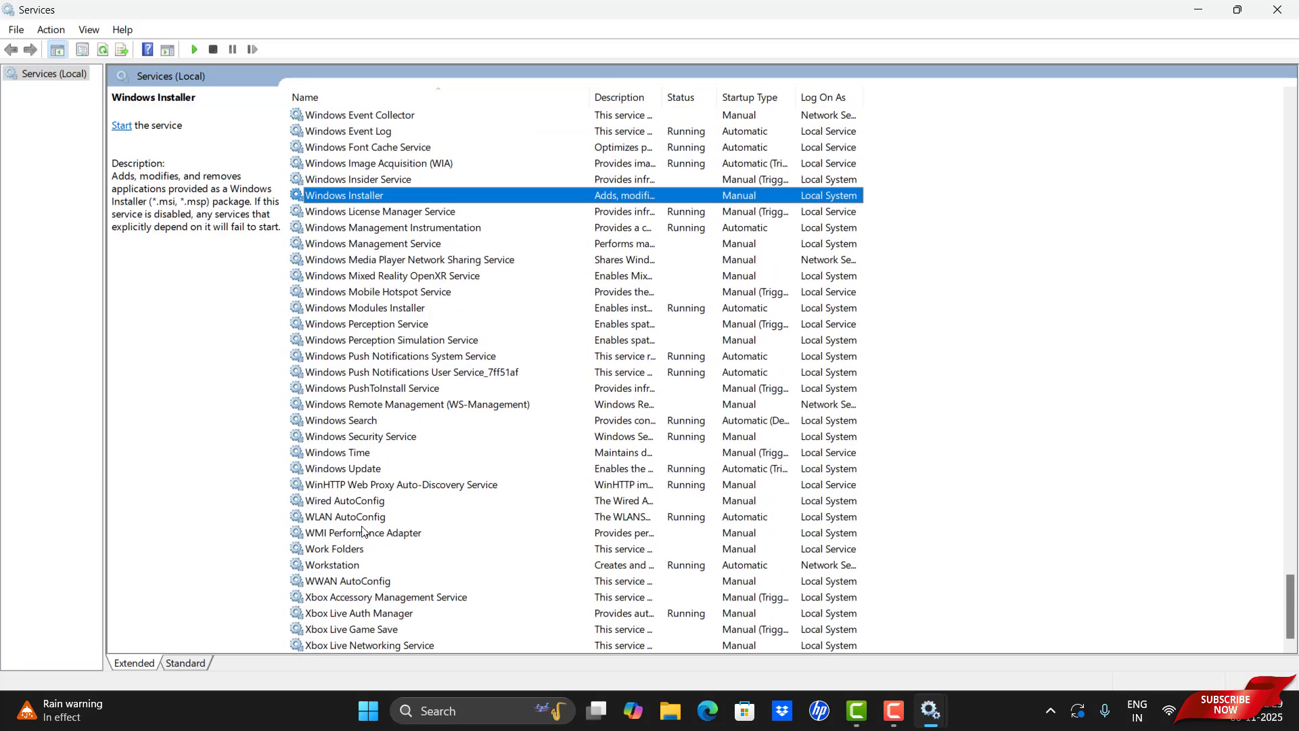
click(365, 469)
double_click(364, 474)
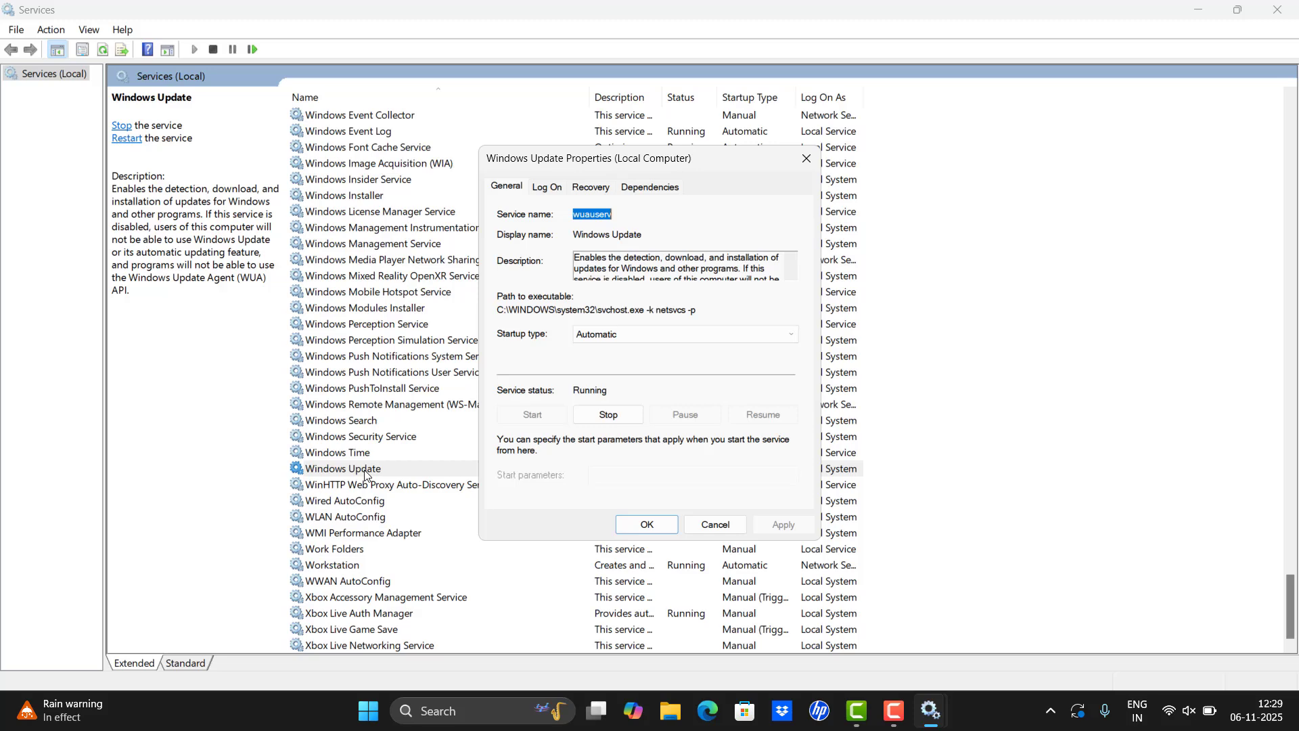
Keep Windows Update's startup type at Automatic, apply it and close the properties
click(627, 338)
click(609, 360)
click(776, 522)
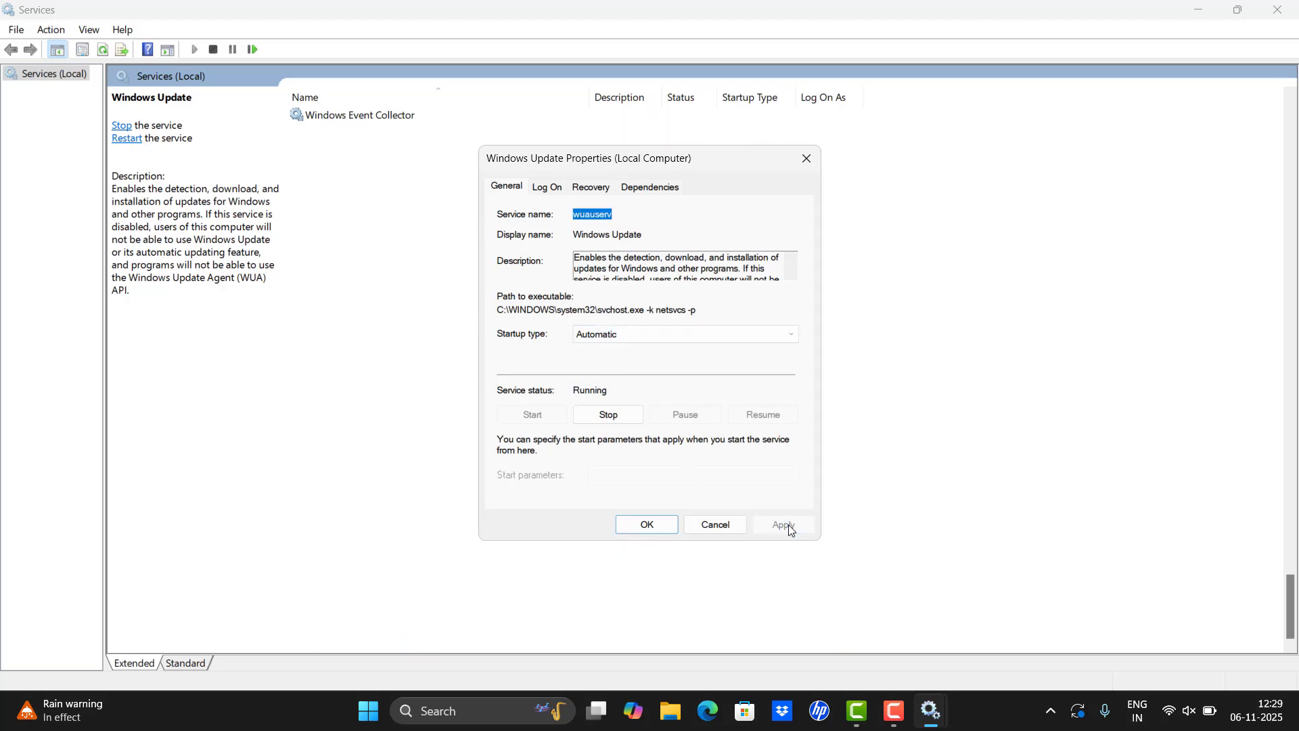
click(646, 526)
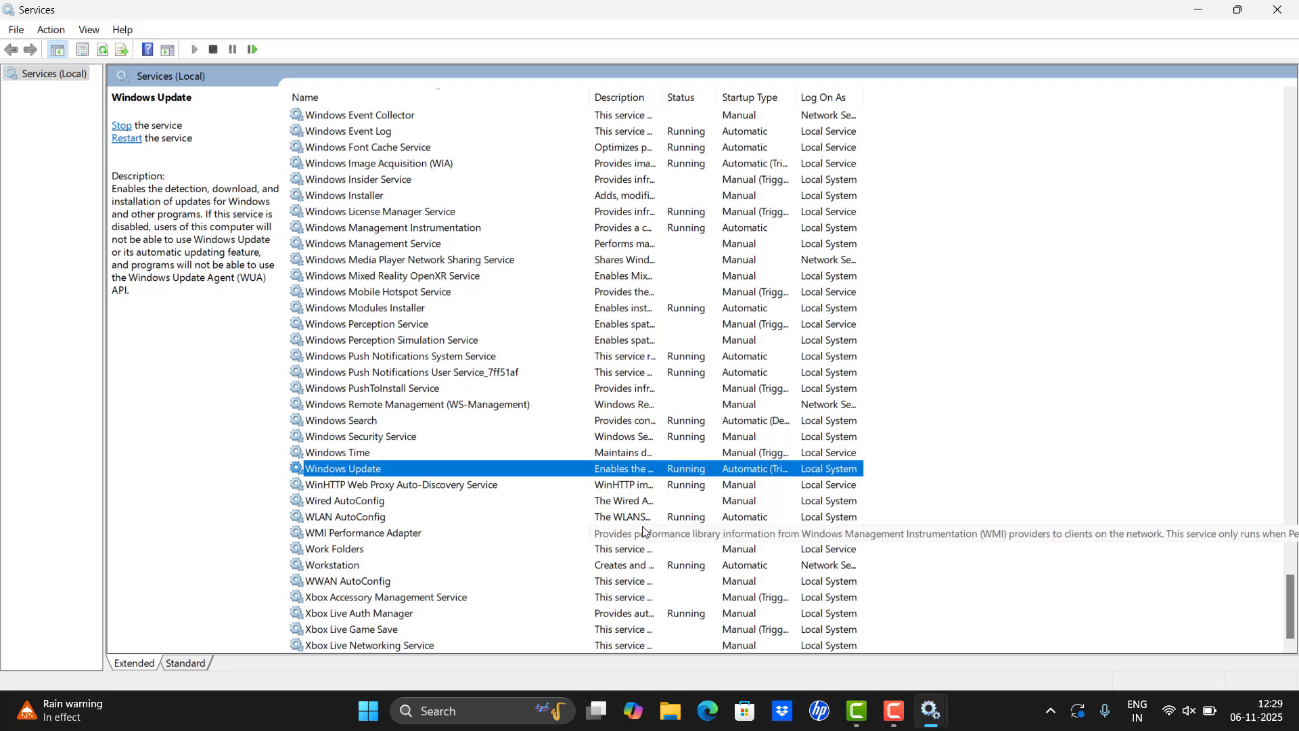
key(m)
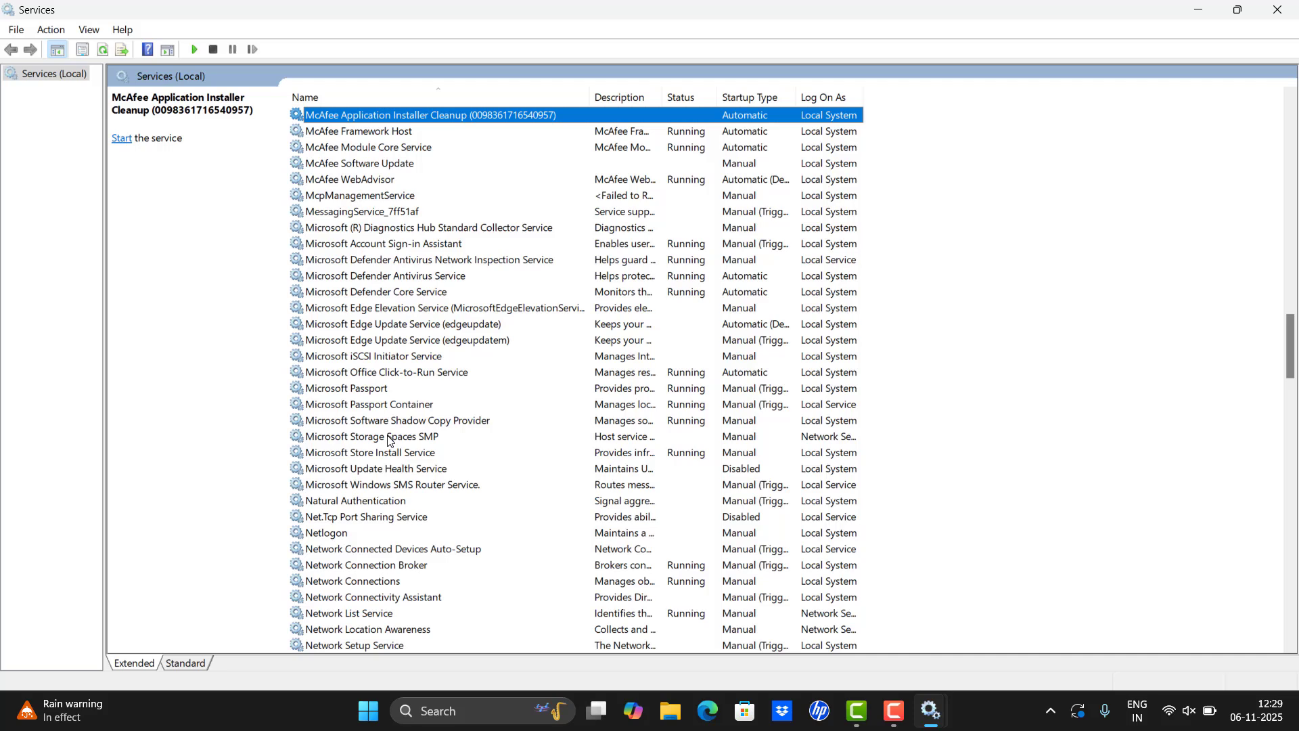
Set Microsoft Store Install Service startup to Automatic, stop and restart it, and apply
double_click(443, 453)
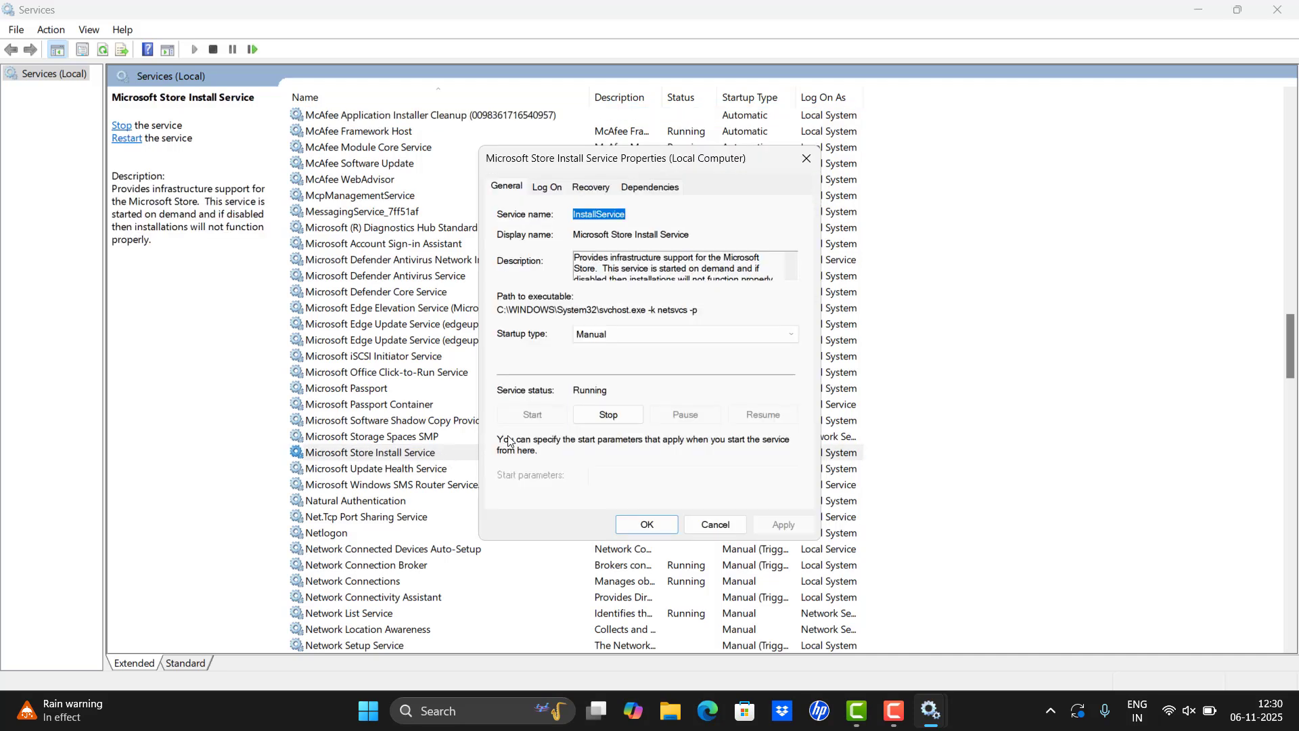
click(605, 338)
click(604, 365)
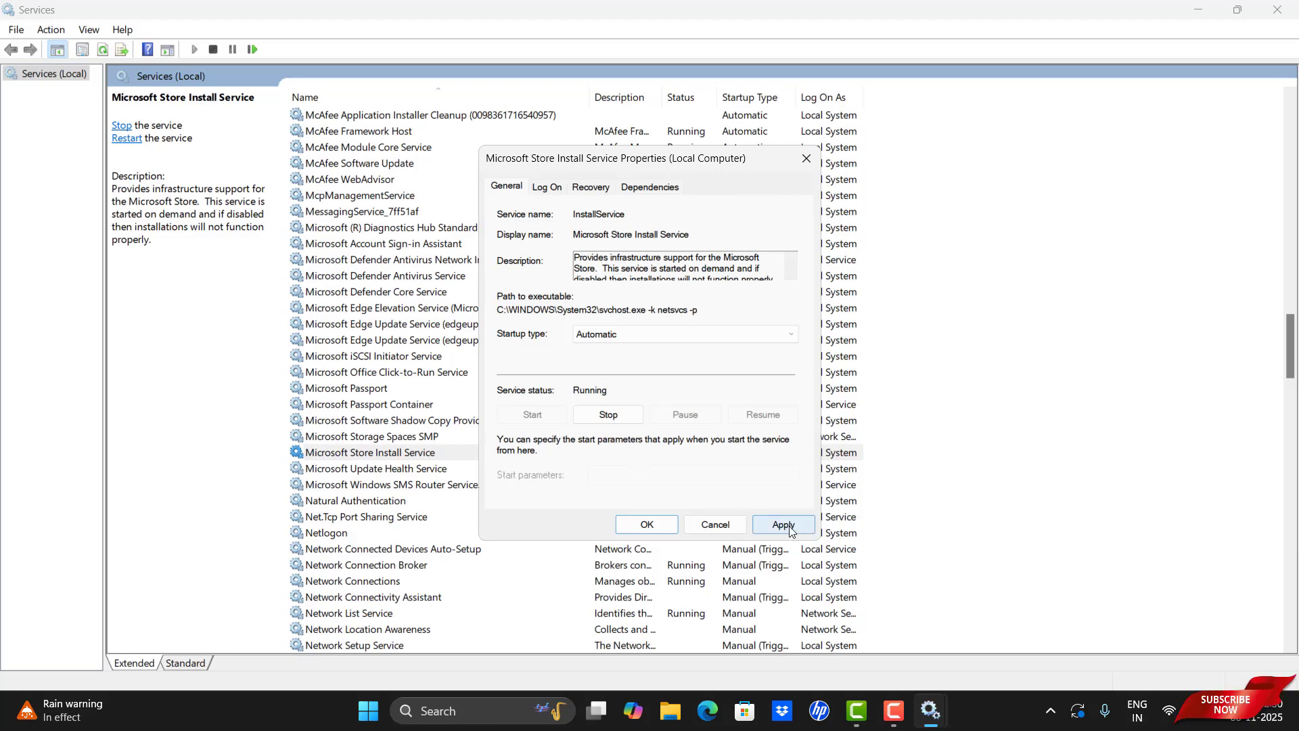
click(608, 414)
click(541, 415)
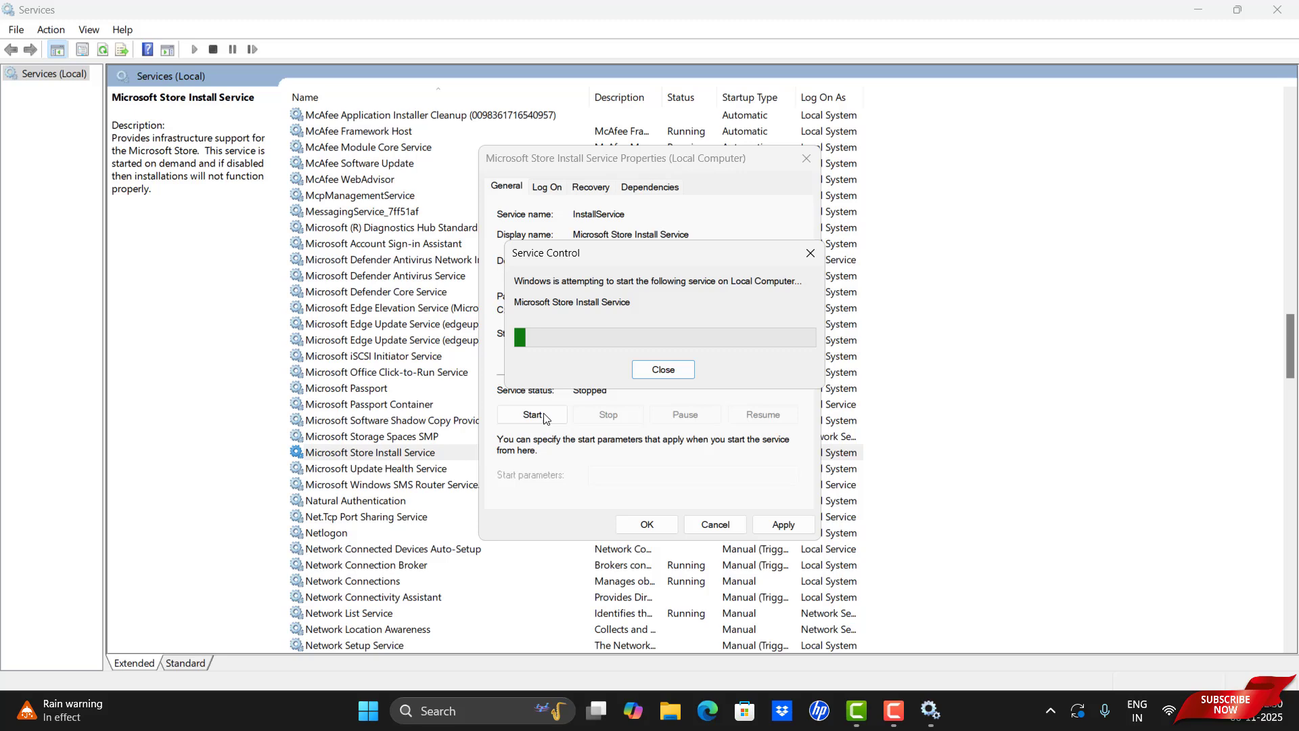
click(783, 524)
click(646, 524)
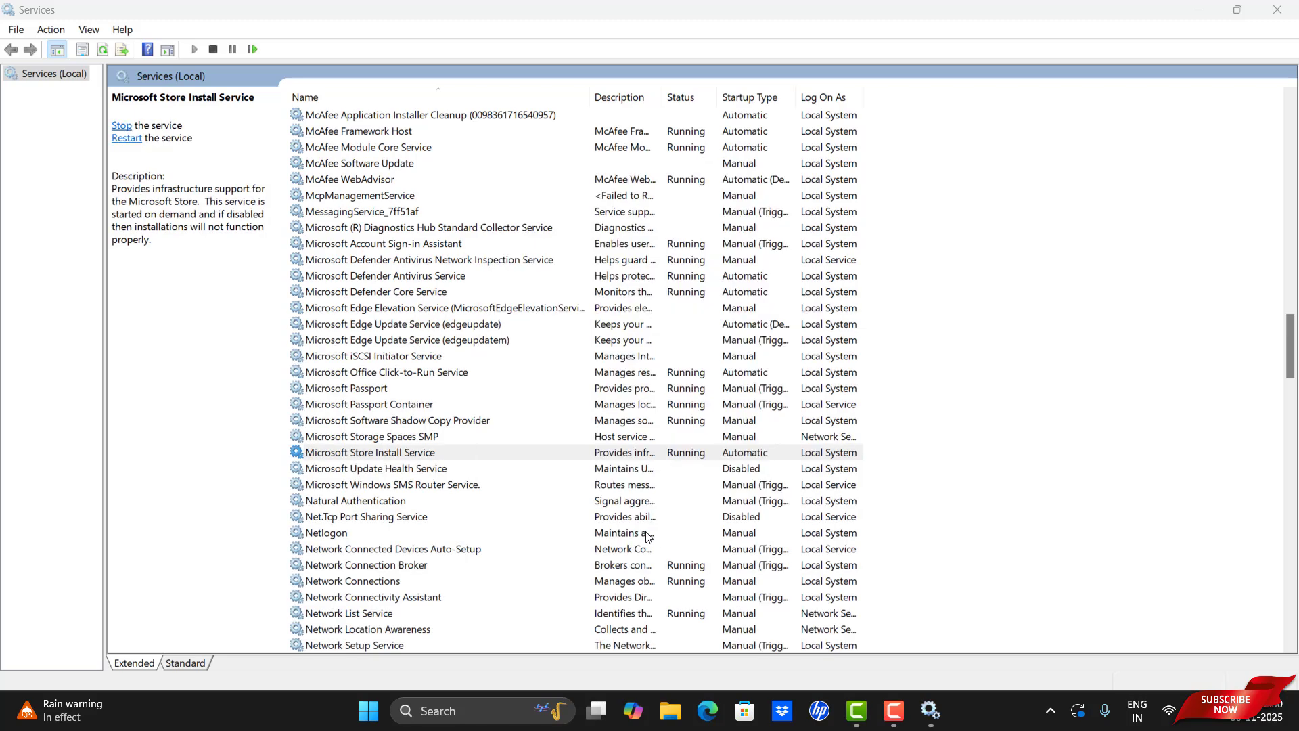
Close Services and run wsreset.exe from the Run dialog to clear the Store cache
click(1278, 12)
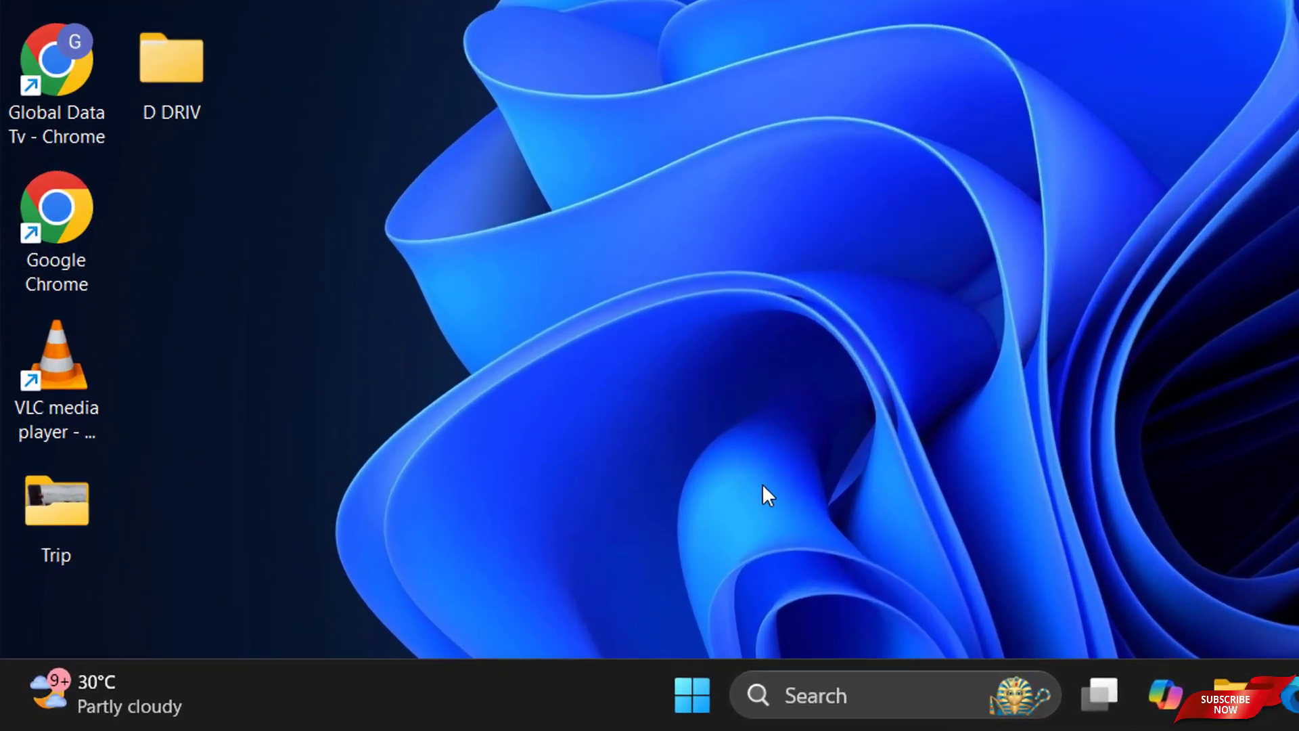
key(super+r)
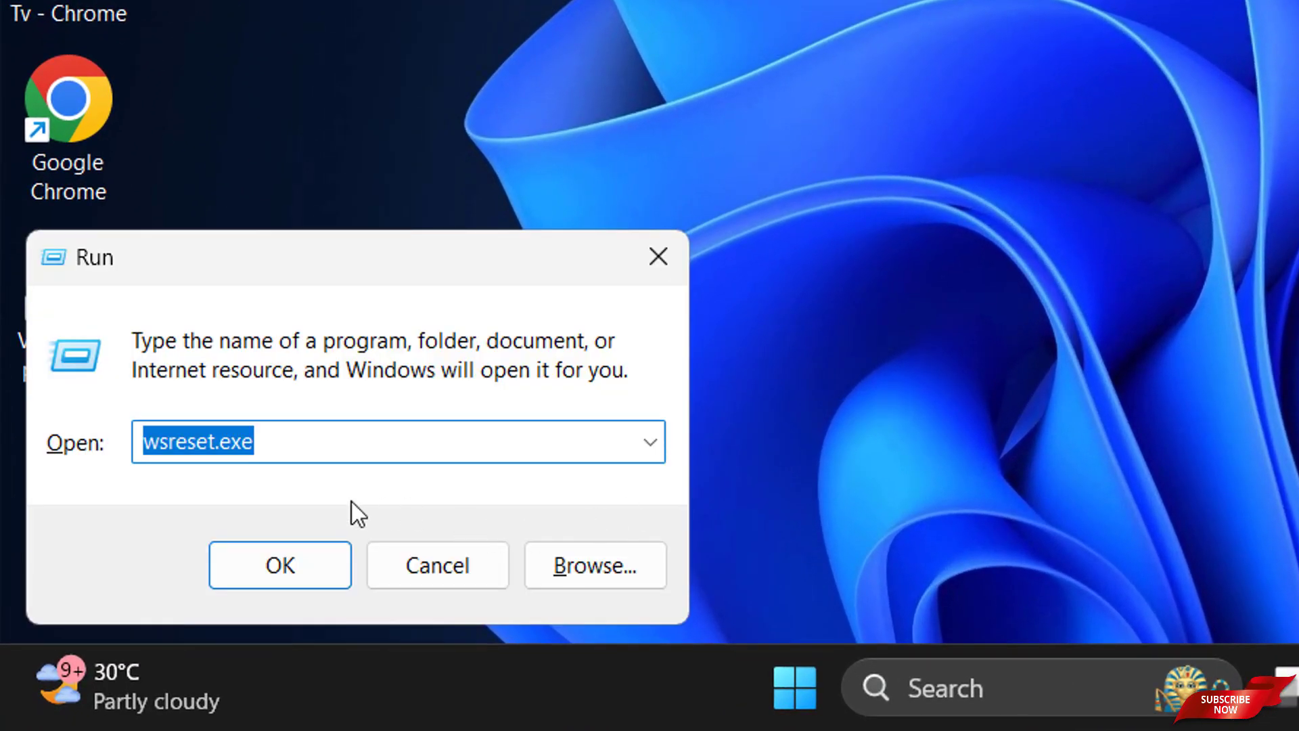
click(298, 435)
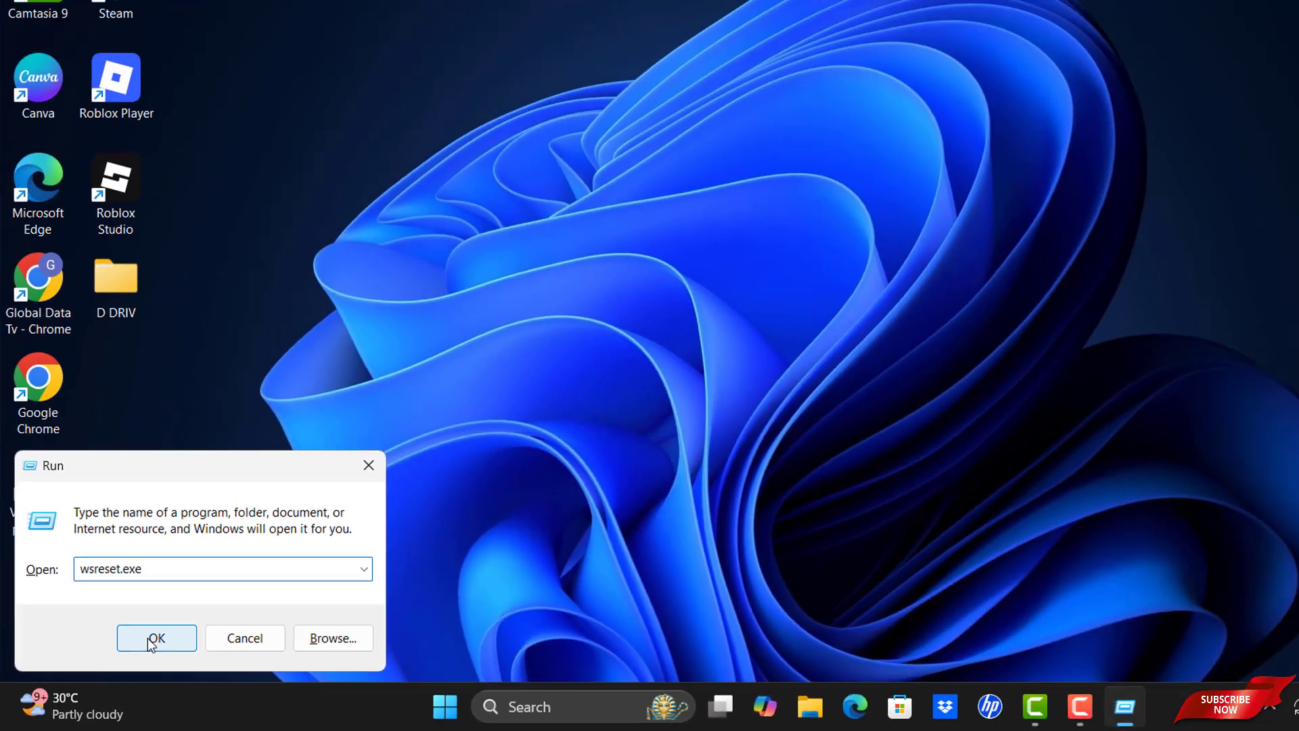
click(265, 567)
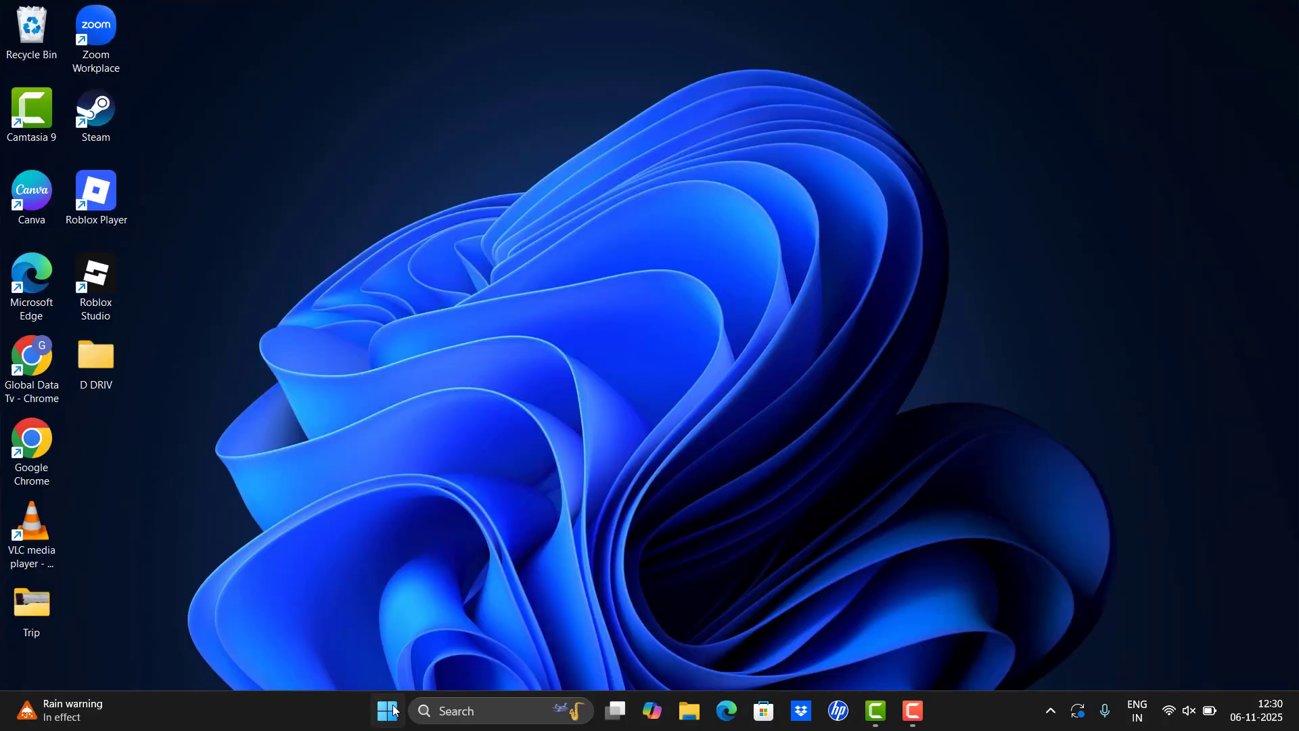
click(388, 710)
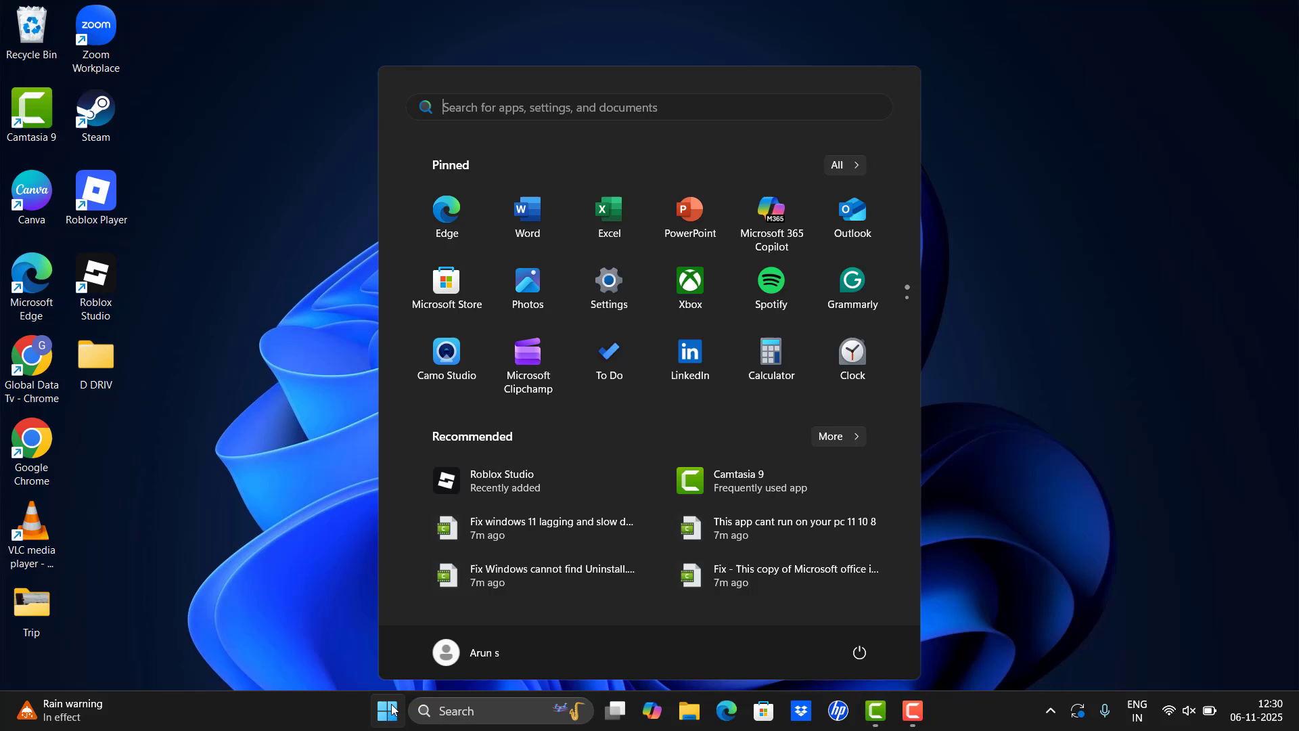
Search 'store' and open the Microsoft Store result's App settings page
text(store)
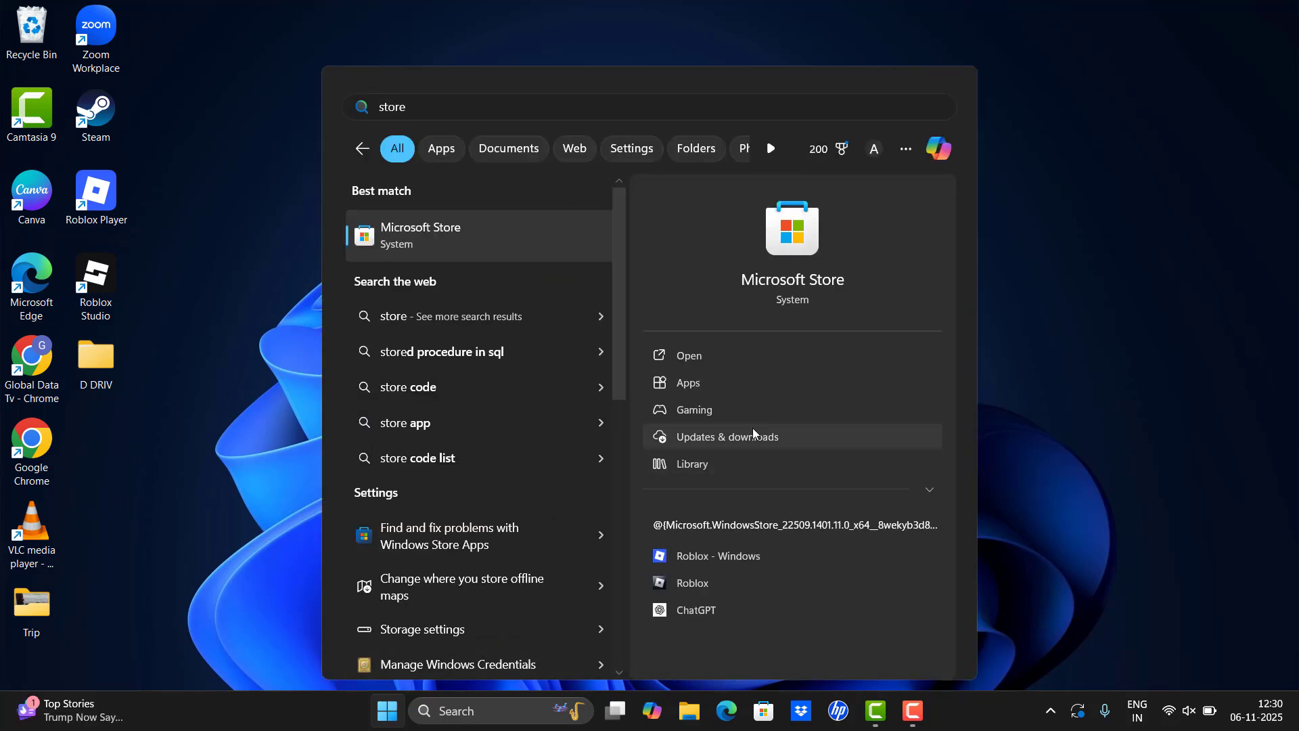
click(930, 489)
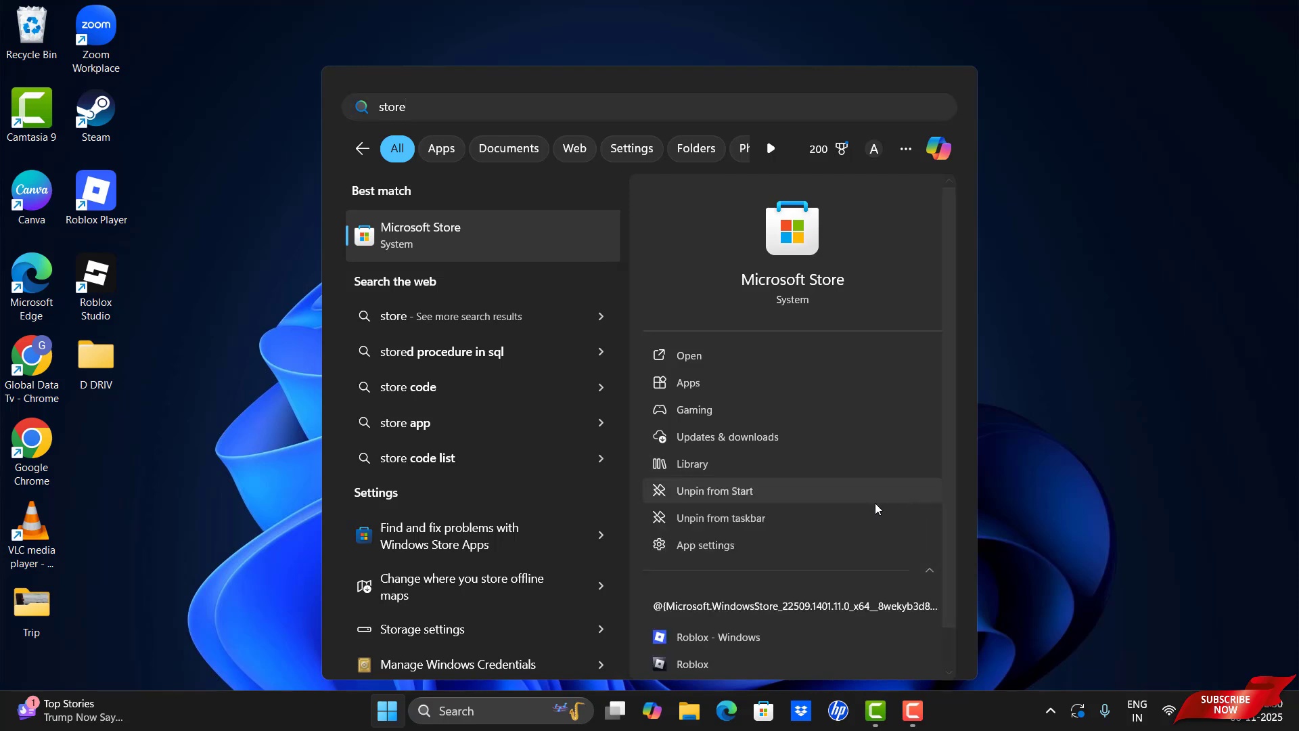
click(705, 545)
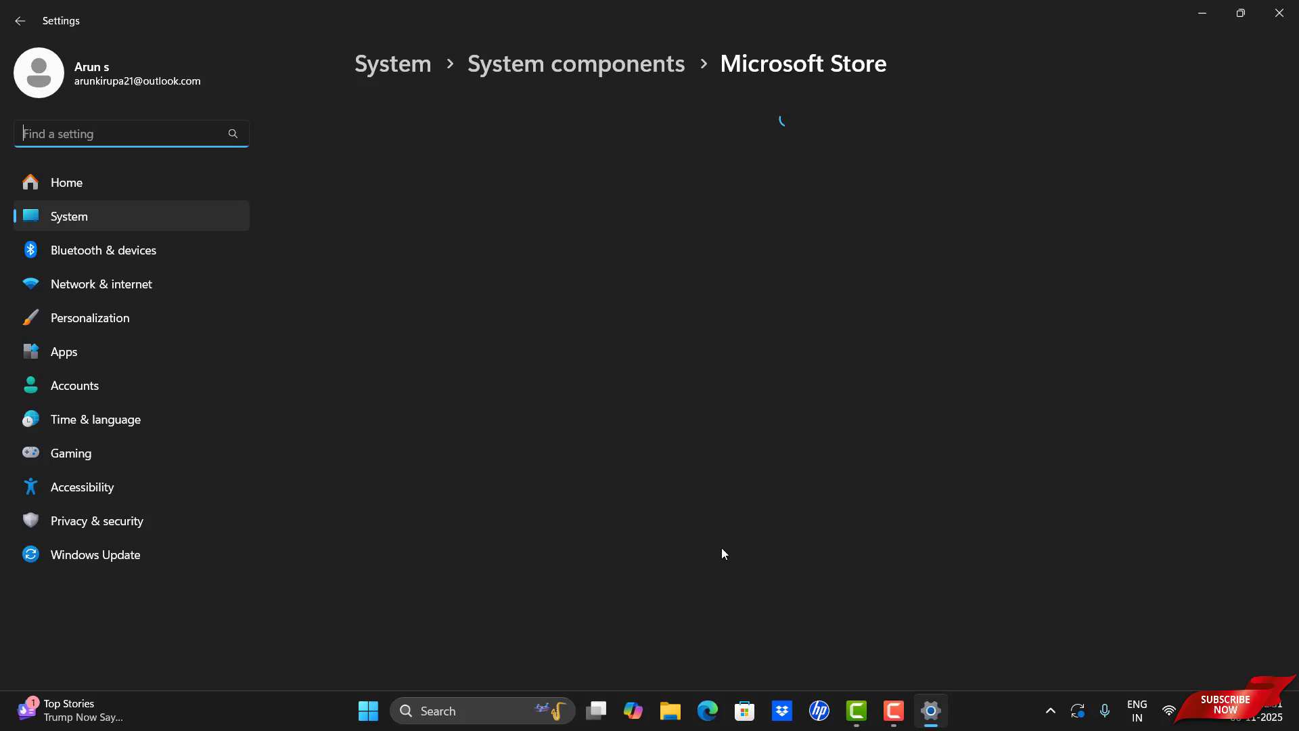
Run Repair and Reset for Microsoft Store under its Reset section, then close the Settings window
scroll(721, 547, down, 8)
click(416, 409)
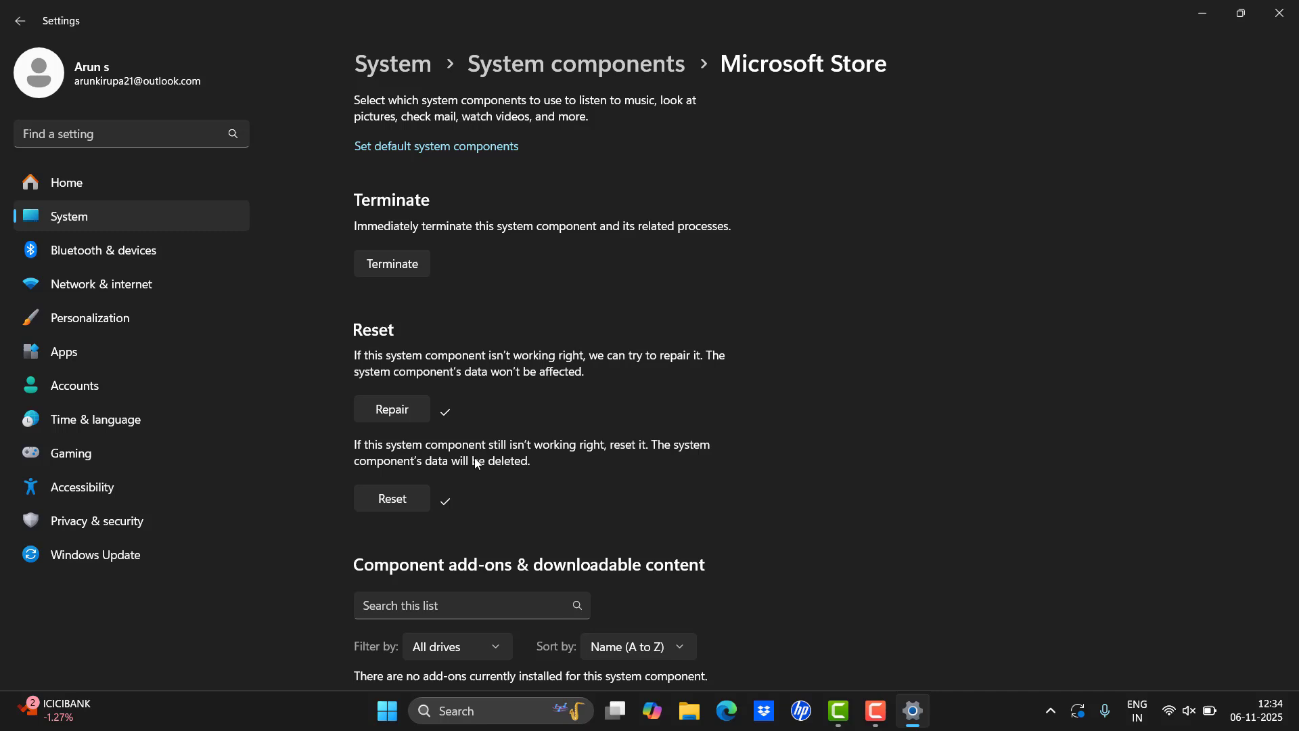
click(1278, 13)
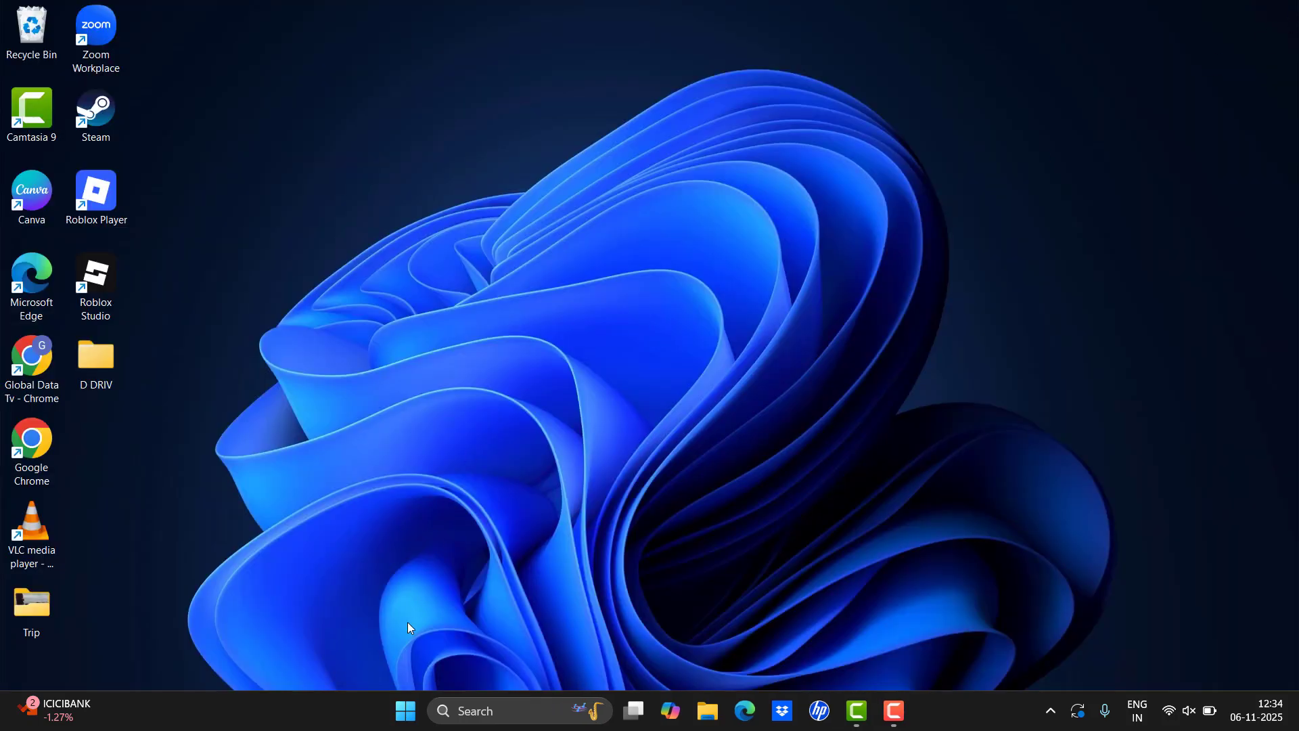
Run 'Sfc /Scannow' in an administrator Command Prompt found via 'cmd', then minimize it
click(406, 710)
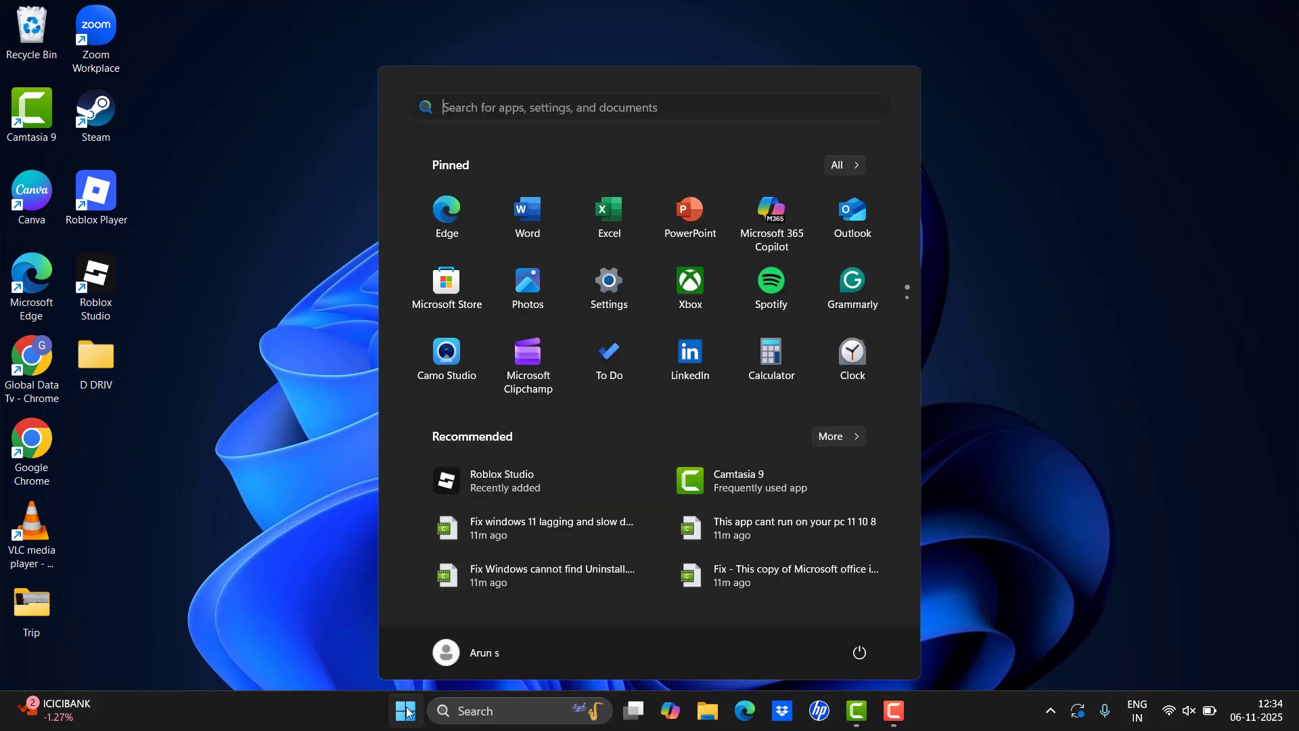
text(cmd)
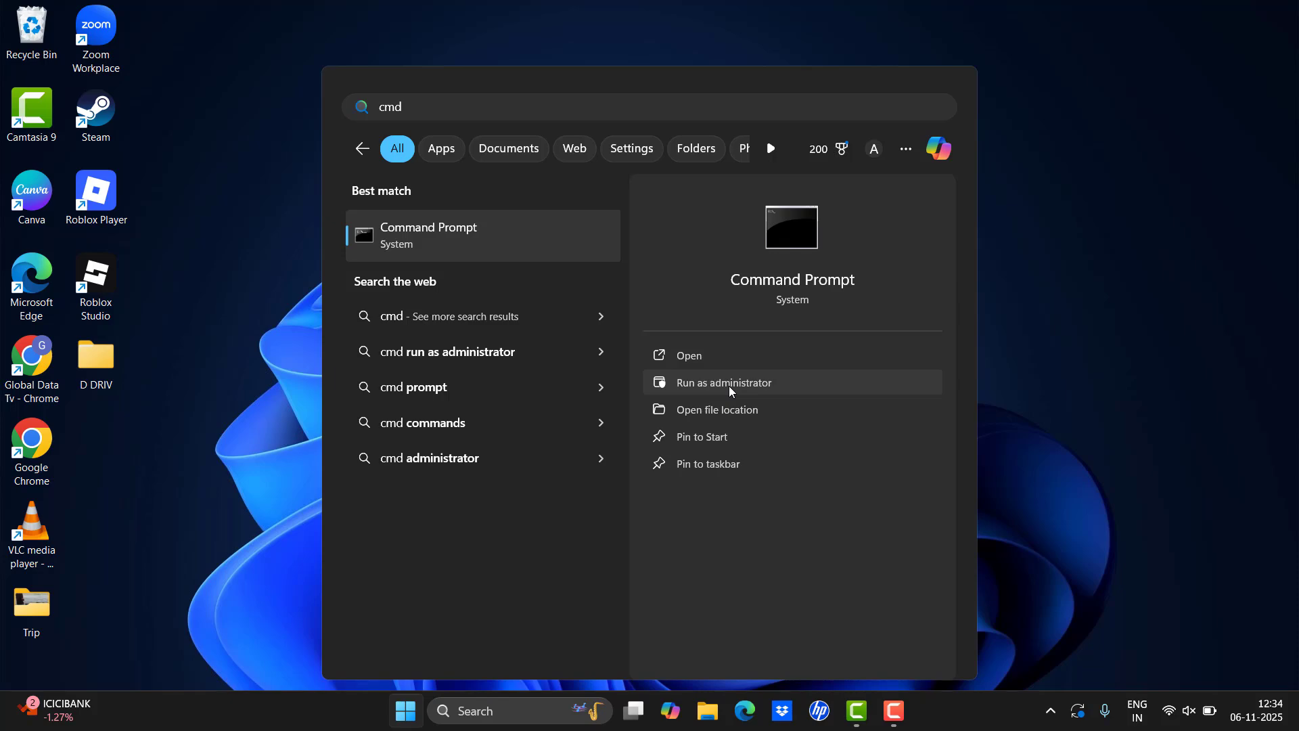
click(729, 385)
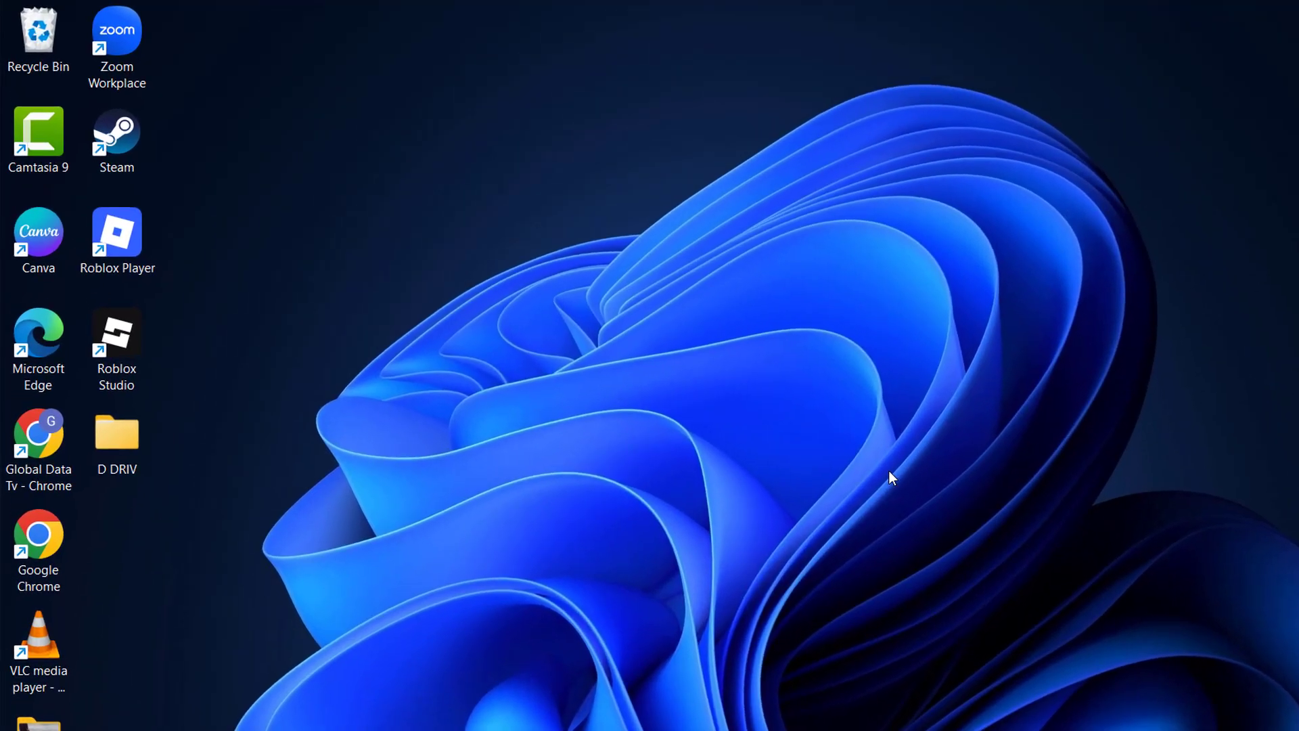
text(Sfc /Scannow)
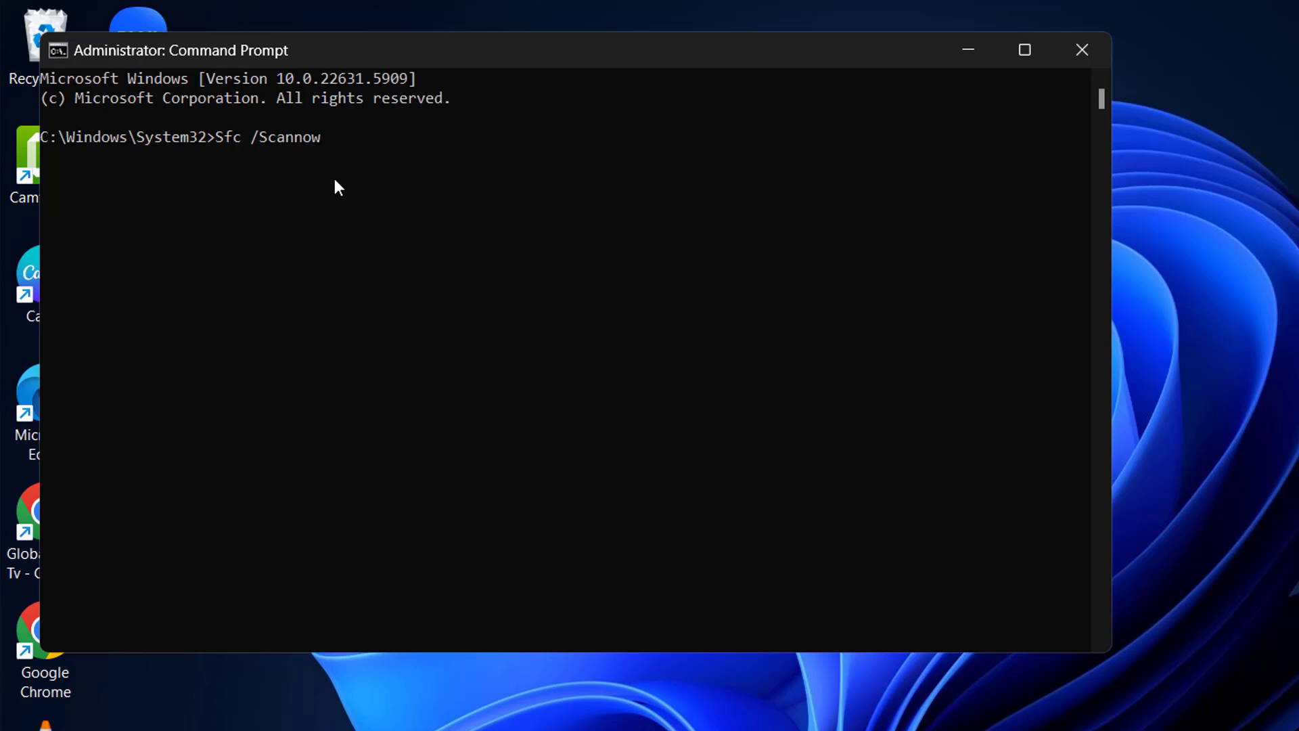
key(Return)
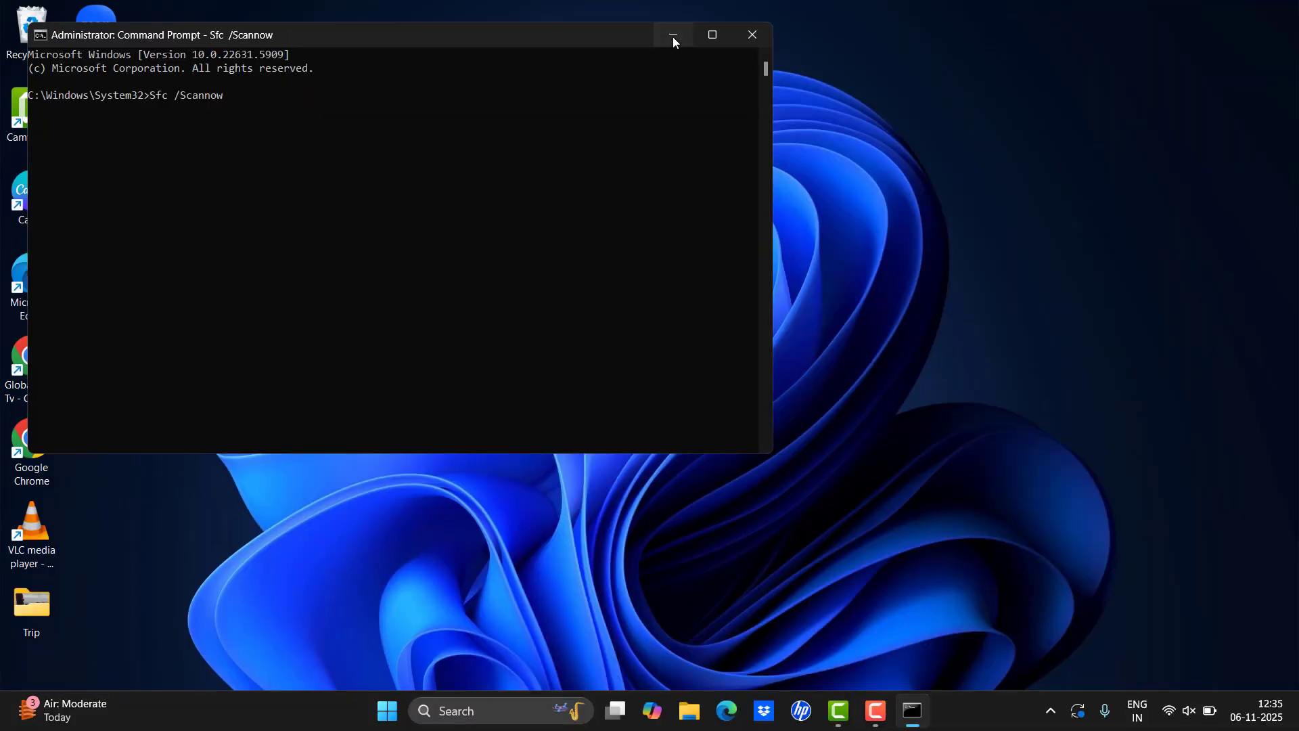
click(968, 50)
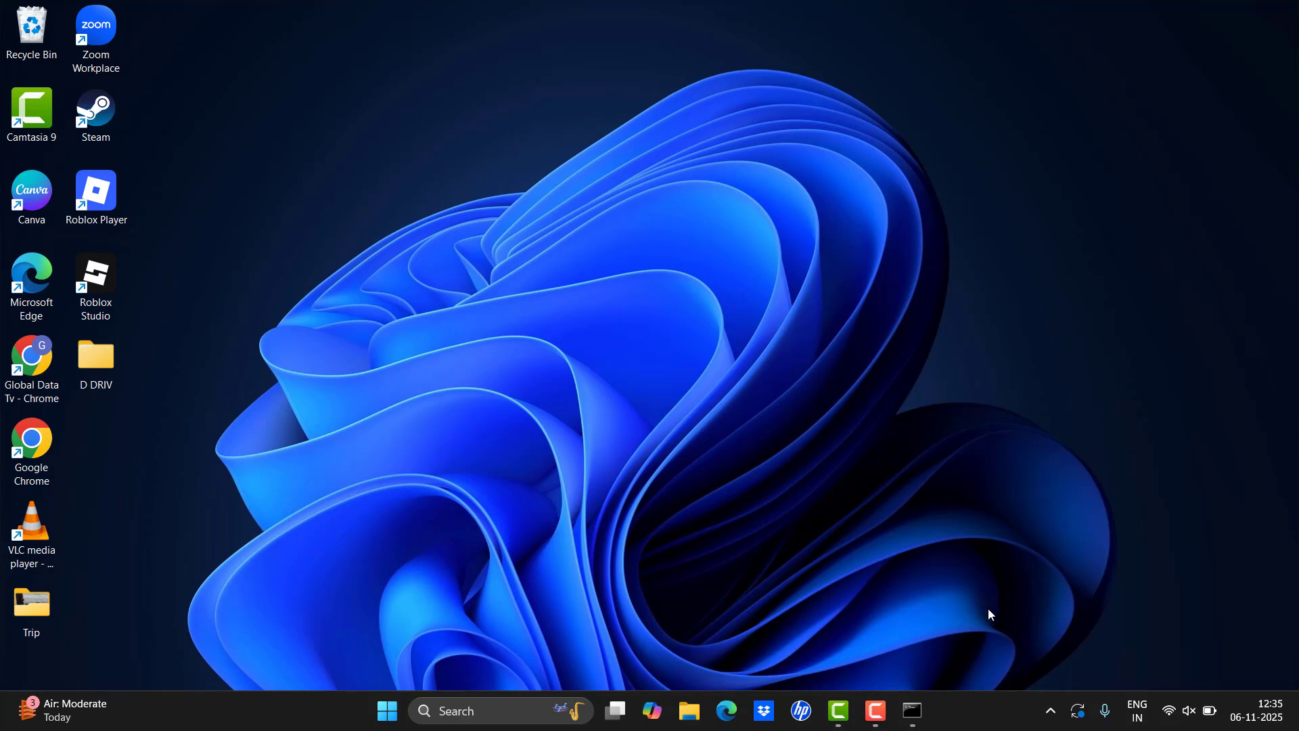
View the Restart option in the Start menu's power options, then dismiss them
click(387, 710)
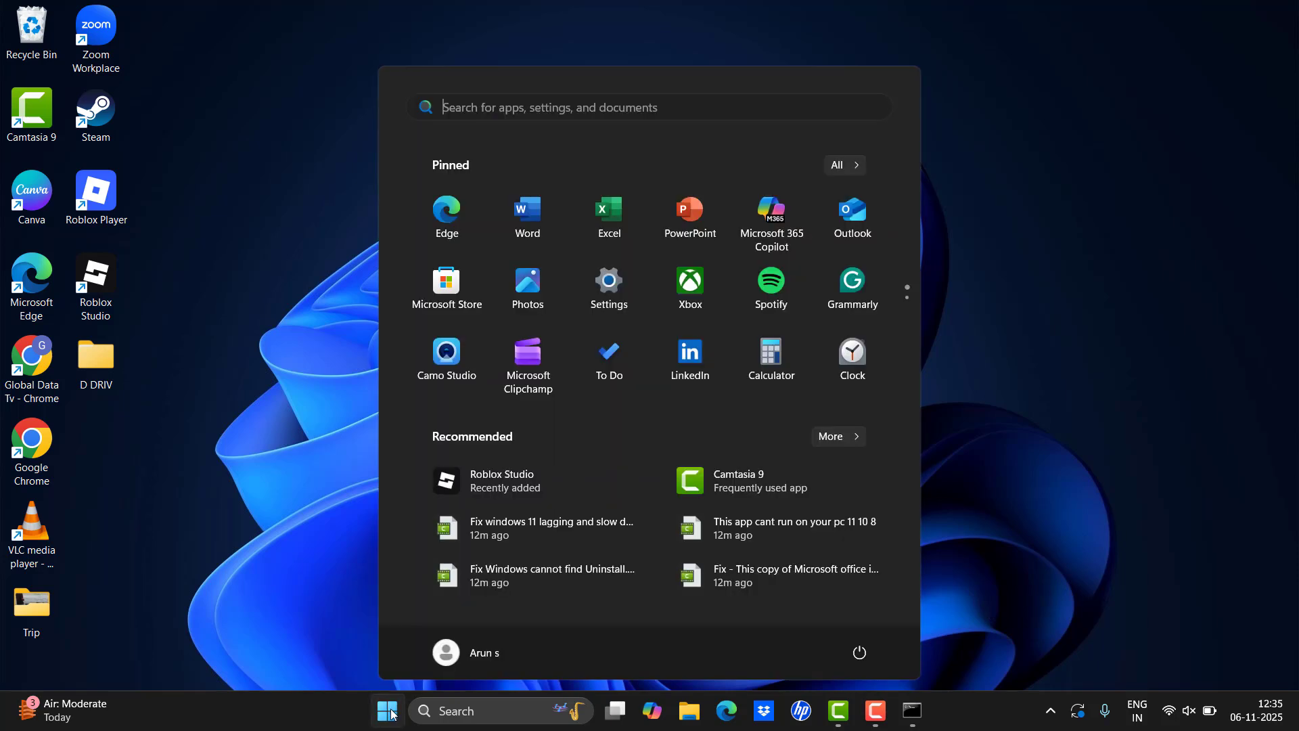
click(857, 655)
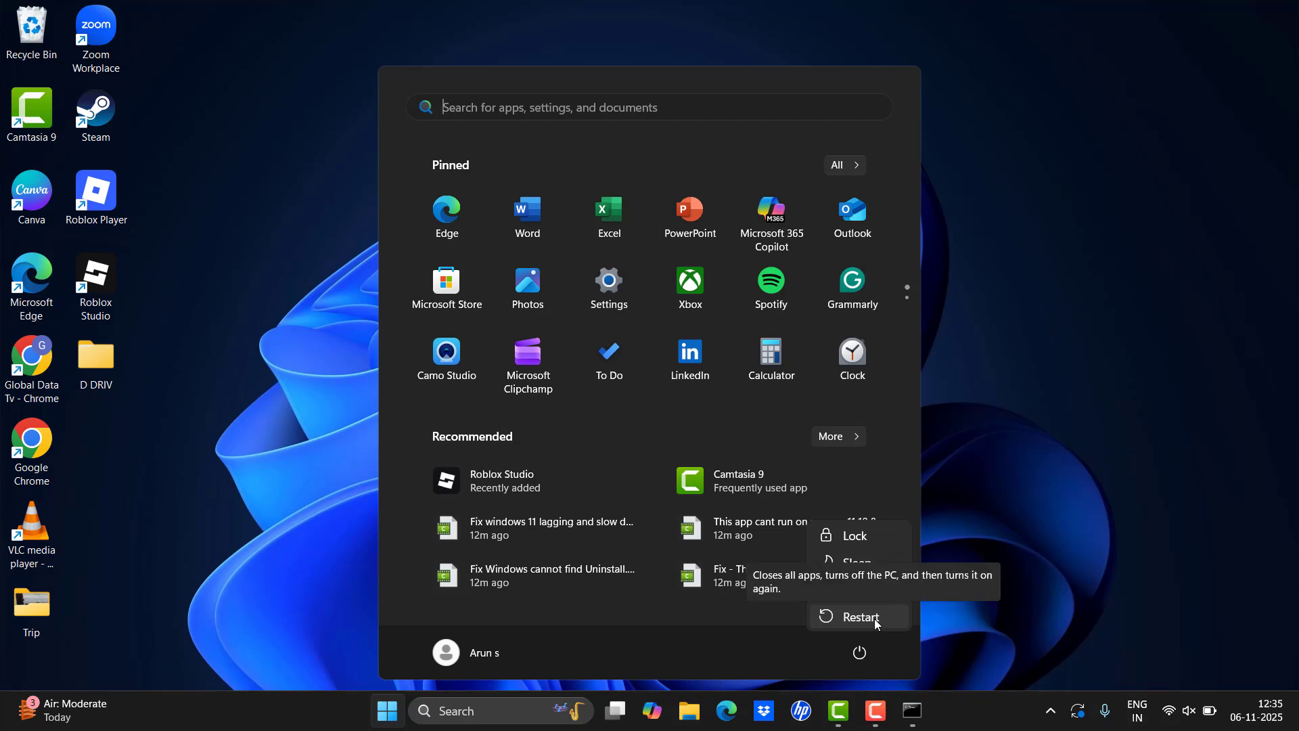
key(Escape)
click(387, 710)
click(386, 711)
Correct the search to 'powersh' and launch Windows PowerShell as administrator
text(powerPoint)
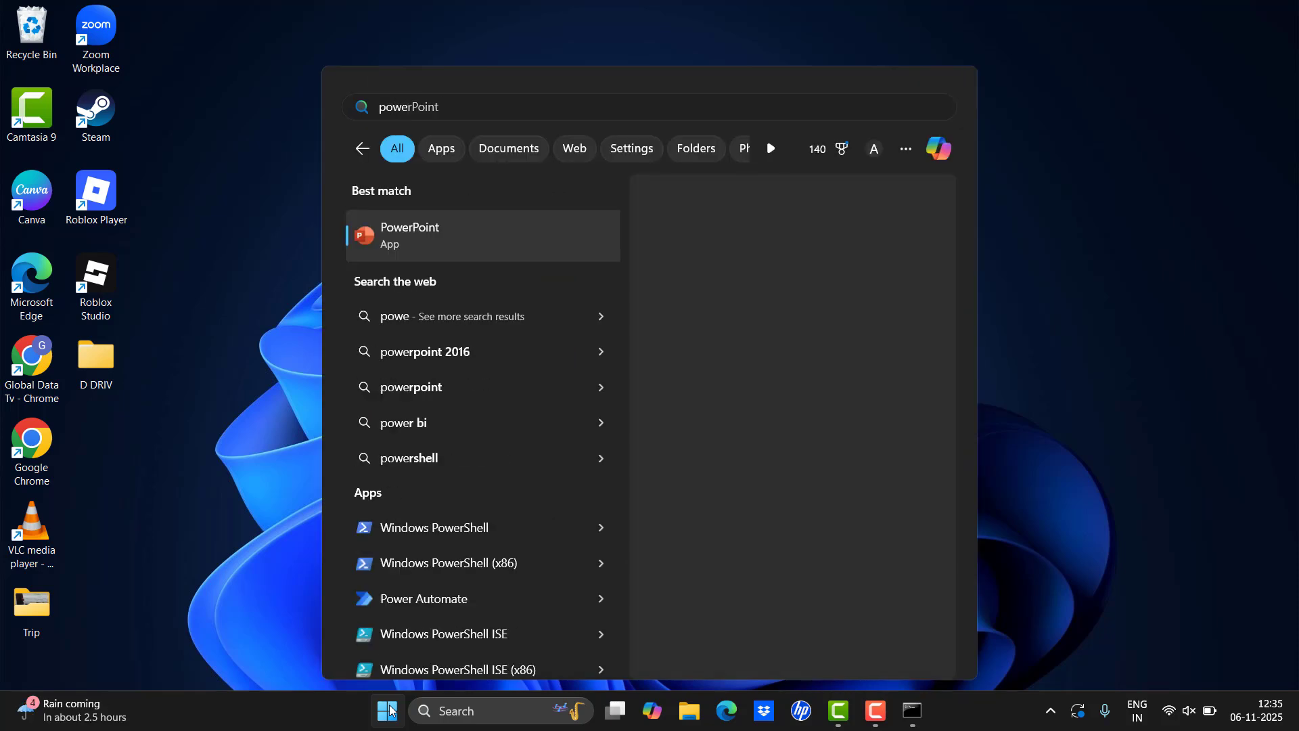
key(BackSpace)
key(BackSpace)
key(BackSpace)
key(BackSpace)
key(BackSpace)
text(sh)
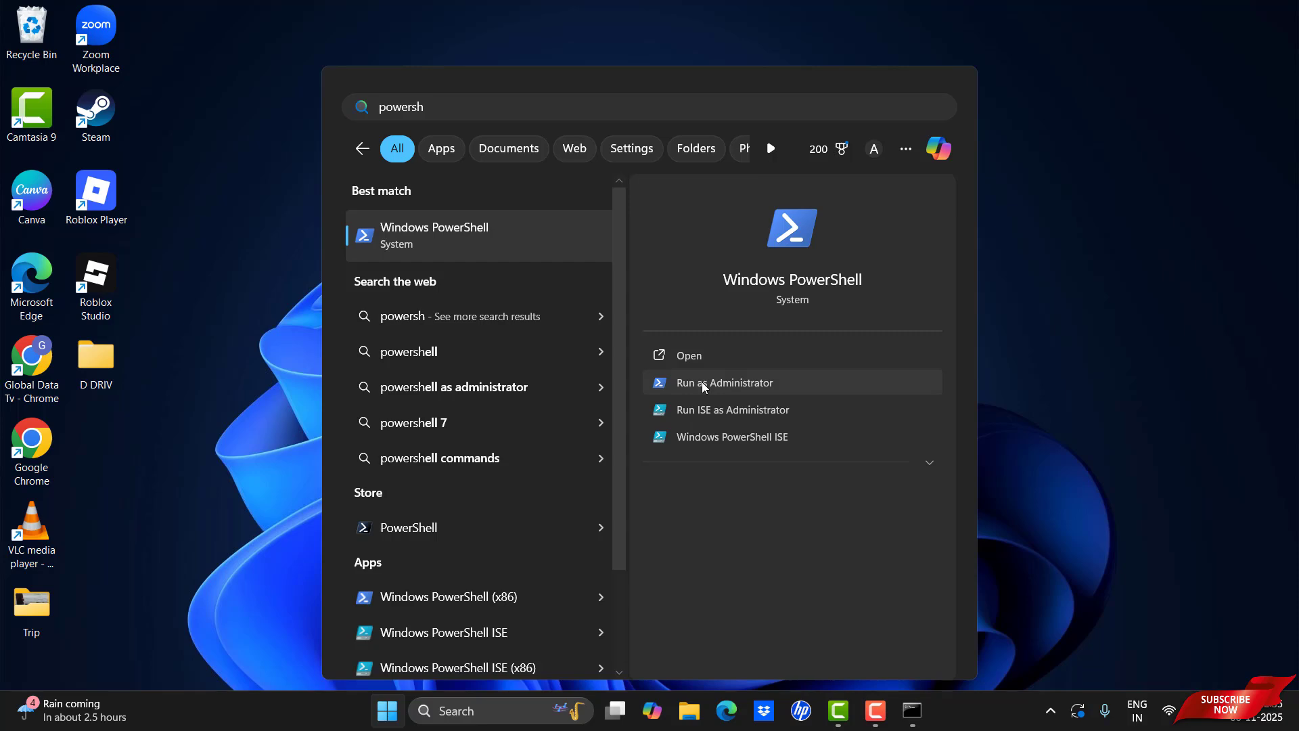
click(701, 381)
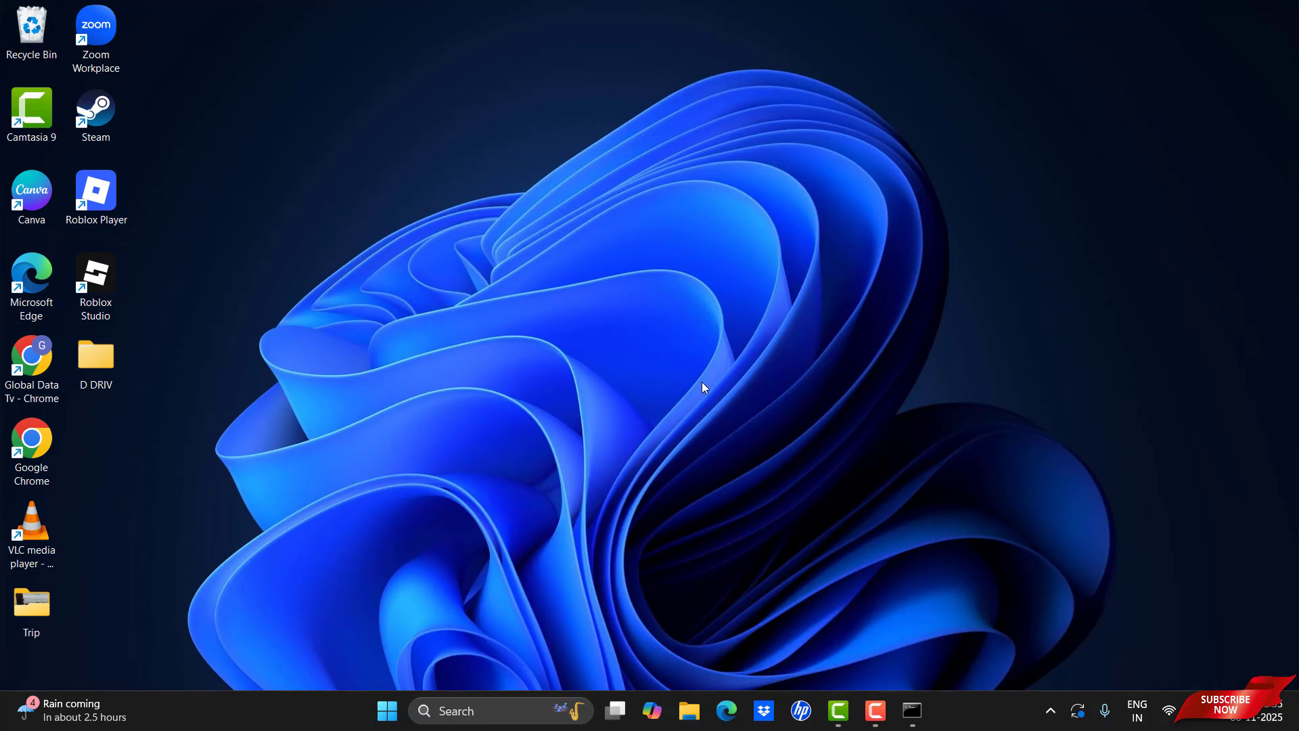
click(876, 710)
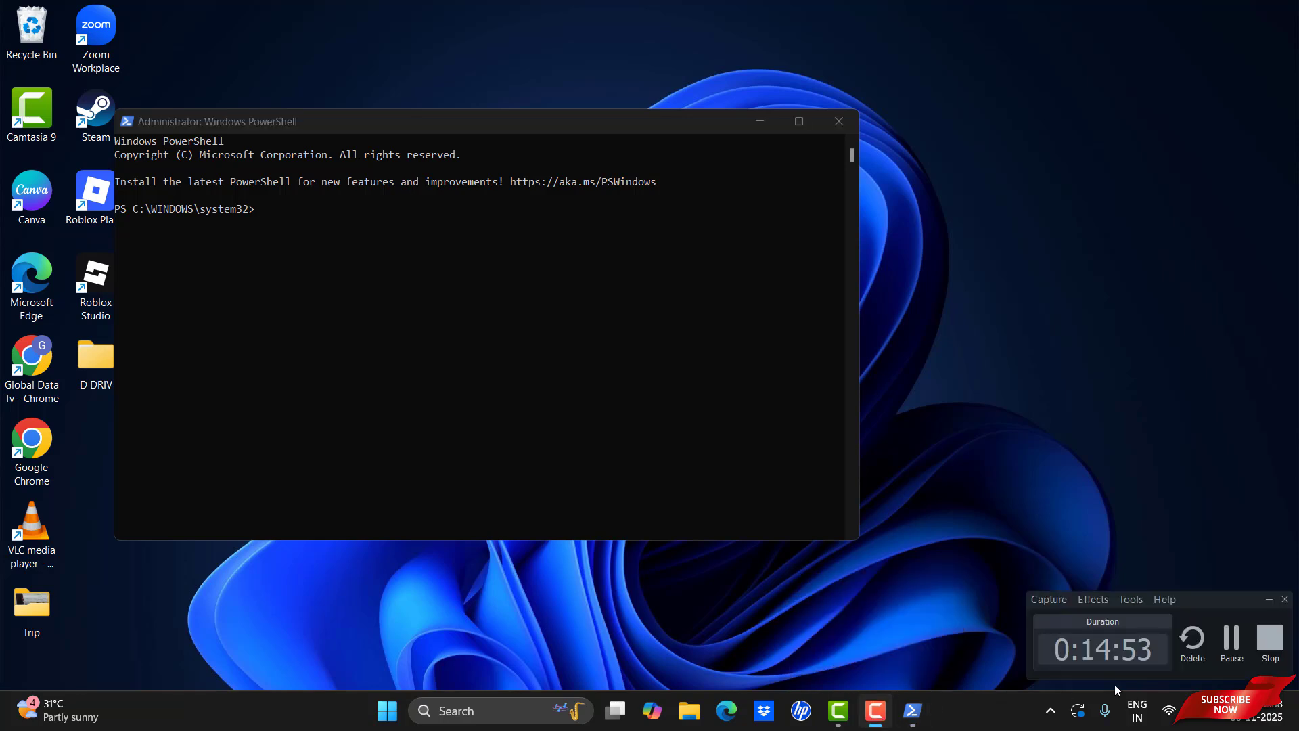
click(1231, 639)
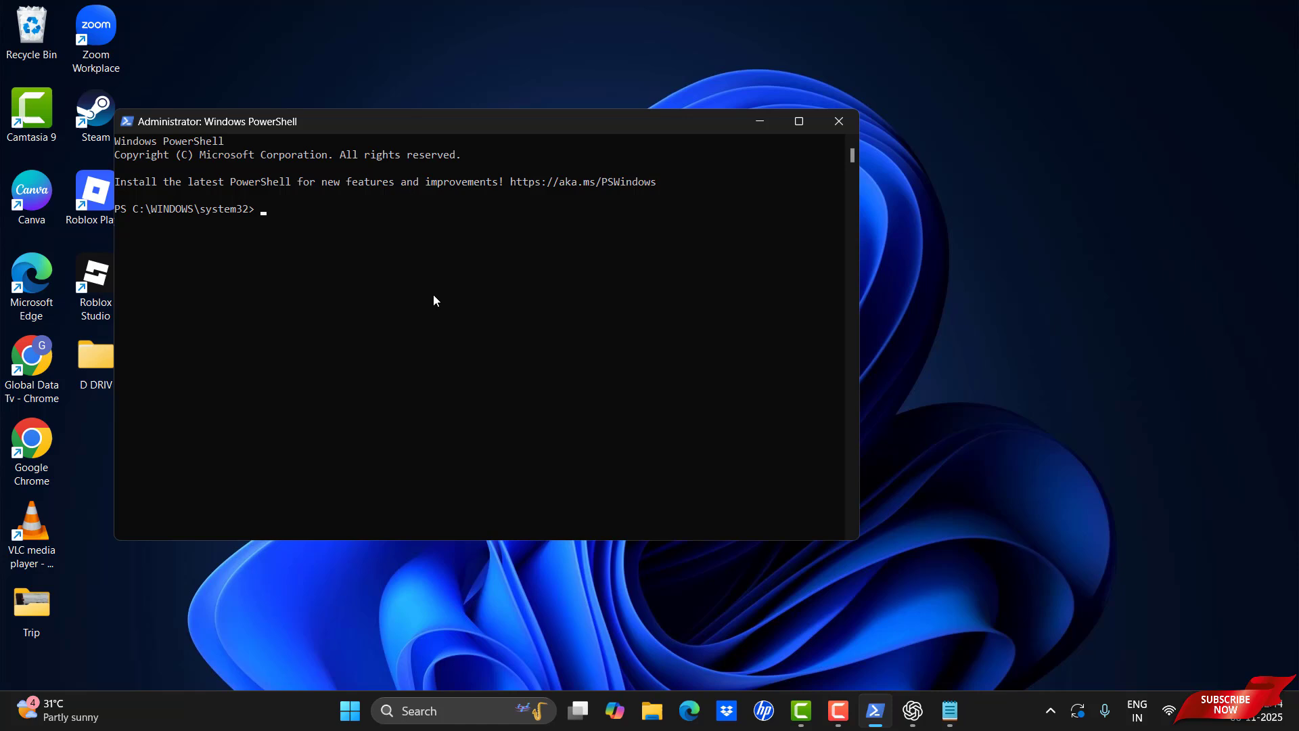
Copy the first Get-AppxPackage removal command from Notepad and paste it into PowerShell
click(949, 710)
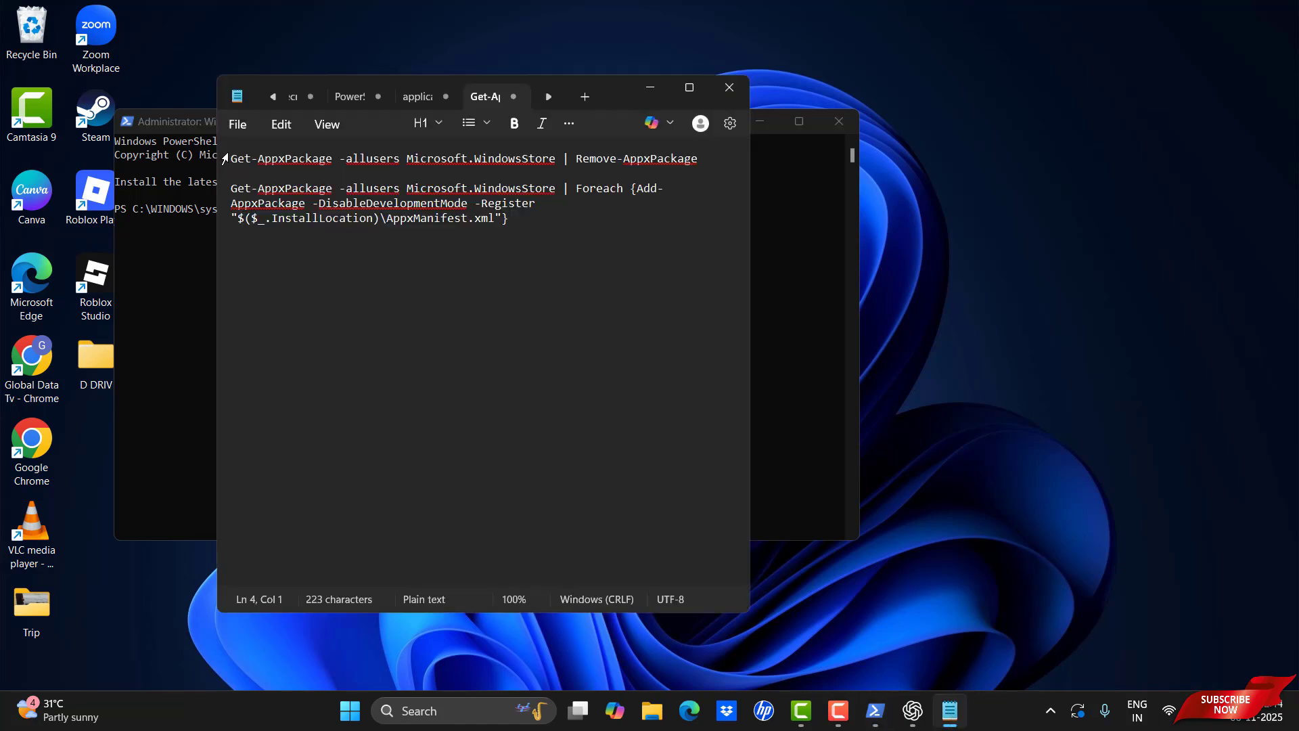
key(ctrl+Home)
key(shift+Down)
key(shift+Down)
key(super+c)
drag(562, 158, 700, 154)
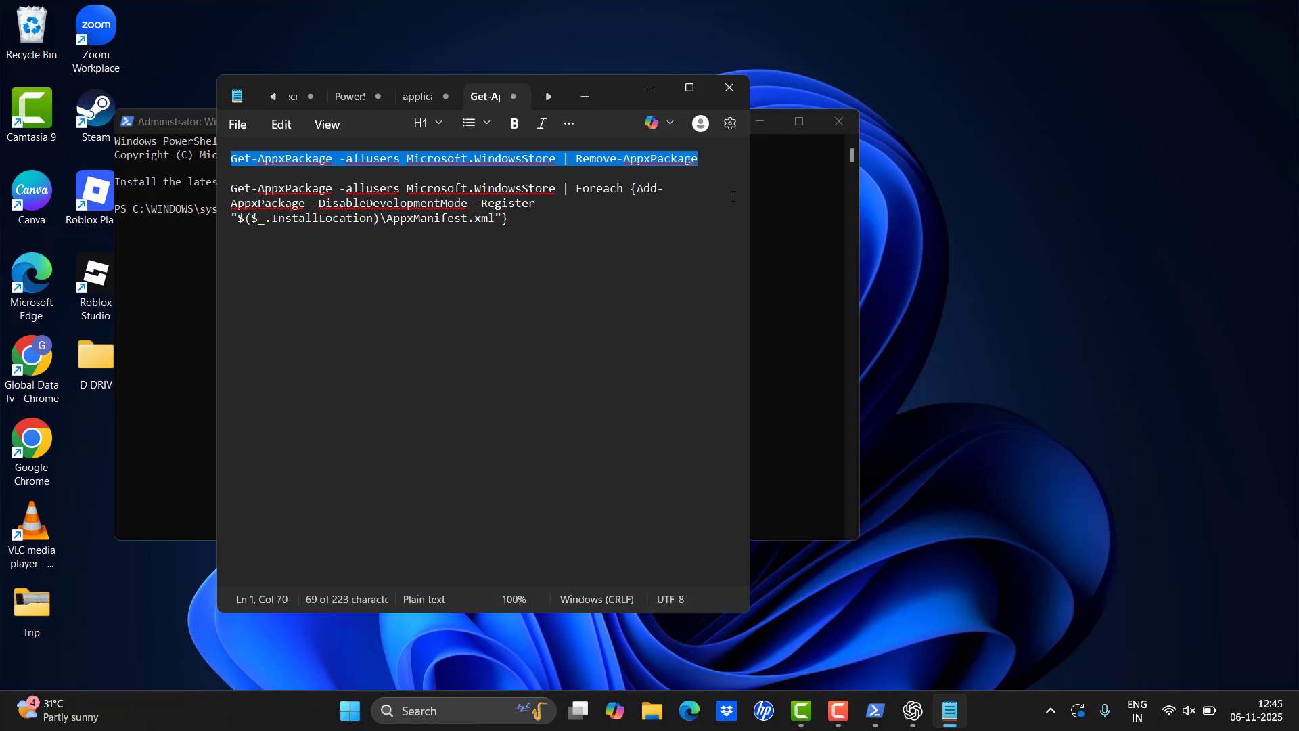
click(774, 224)
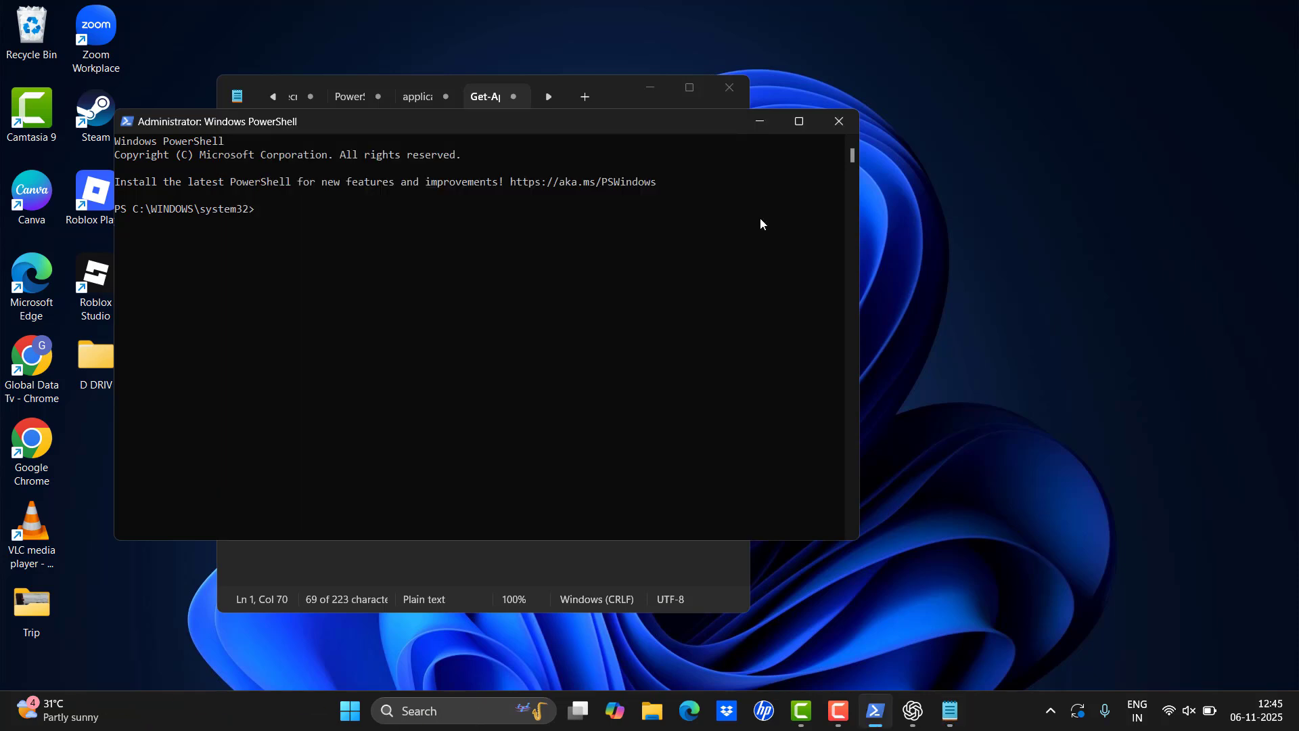
right_click(258, 207)
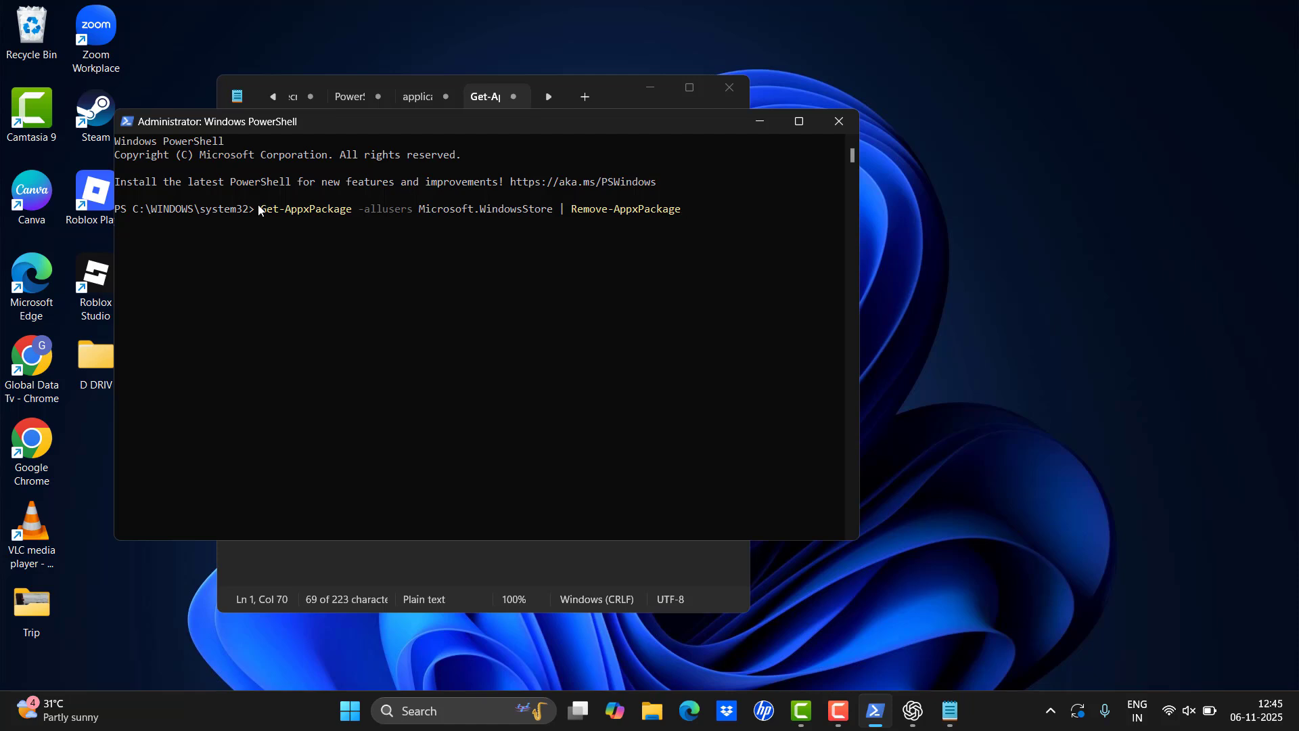
Paste the second command re-registering Microsoft.WindowsStore, then exit PowerShell
click(949, 710)
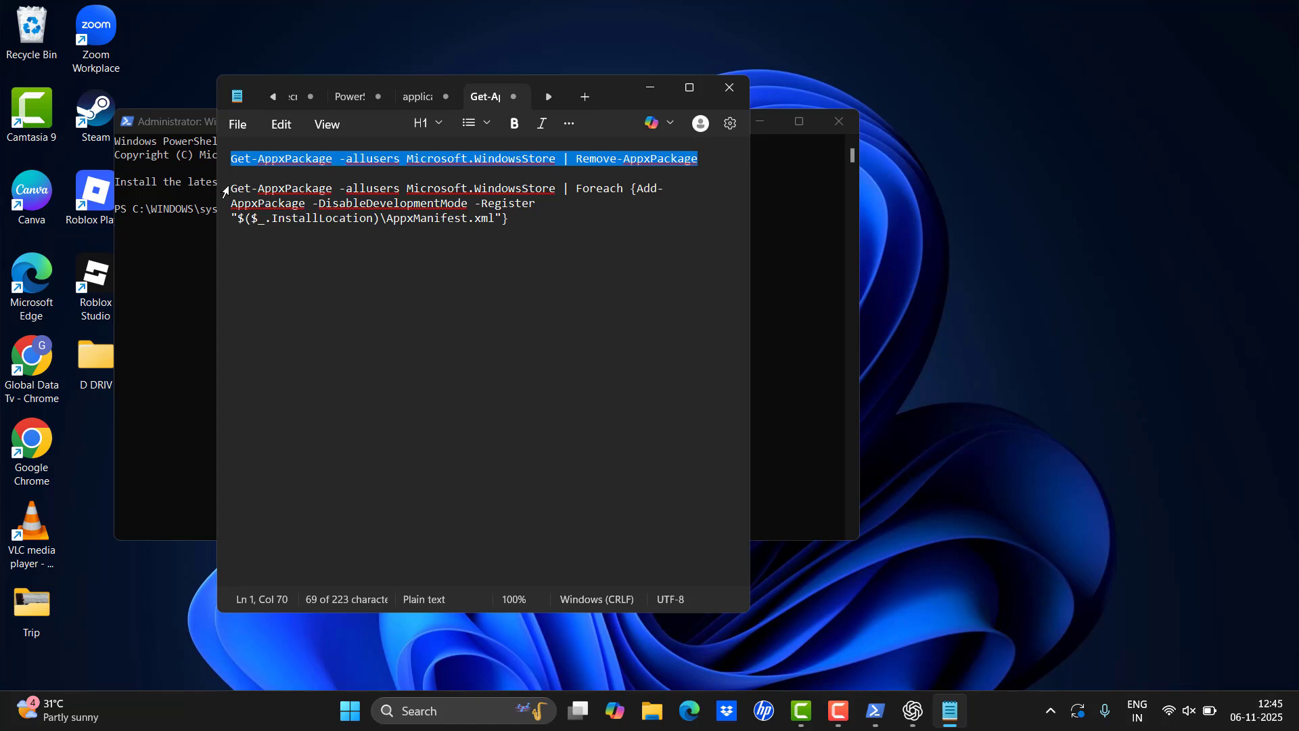
drag(230, 188, 511, 223)
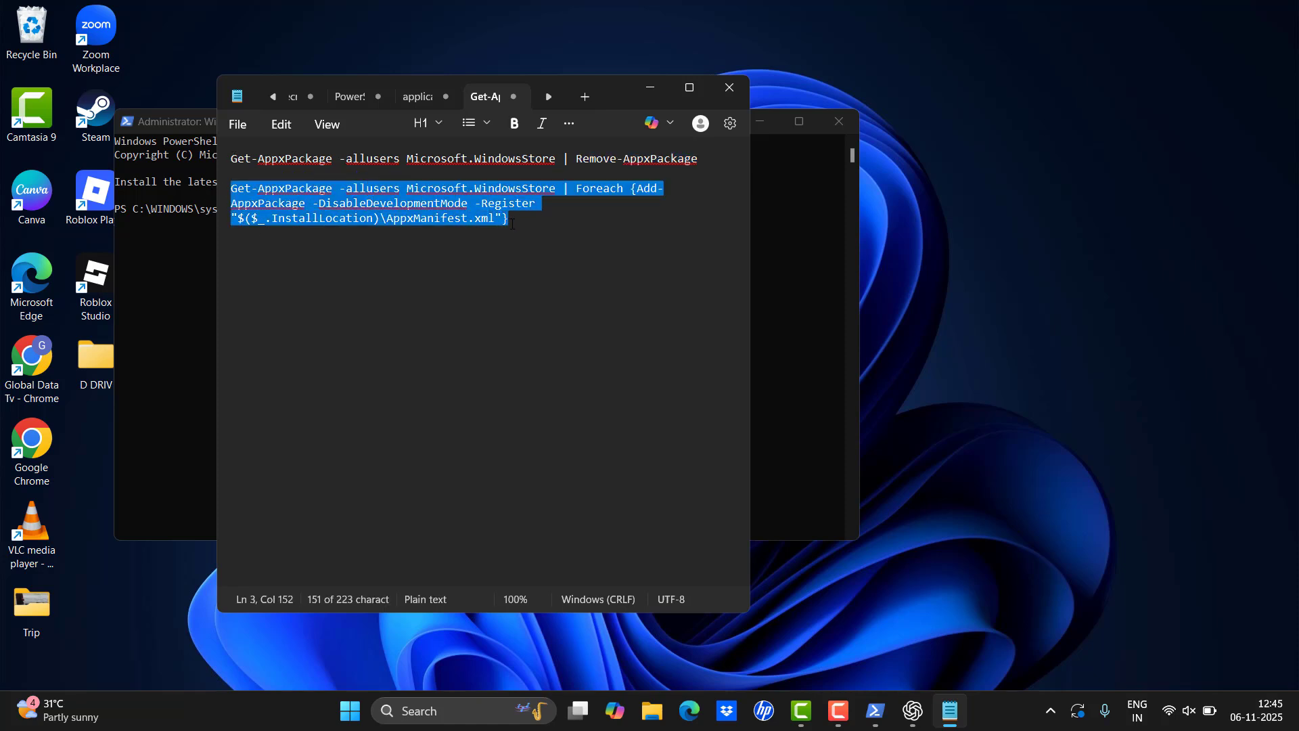
click(155, 291)
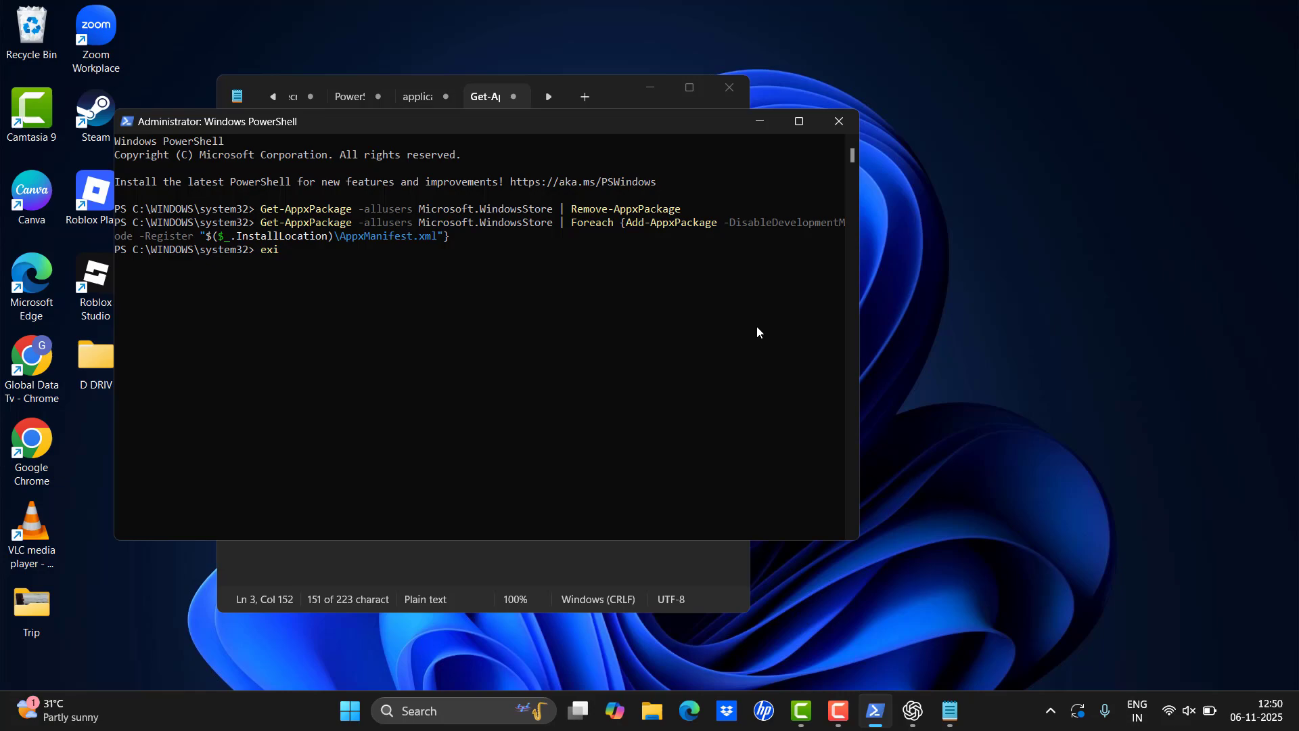
text(exit)
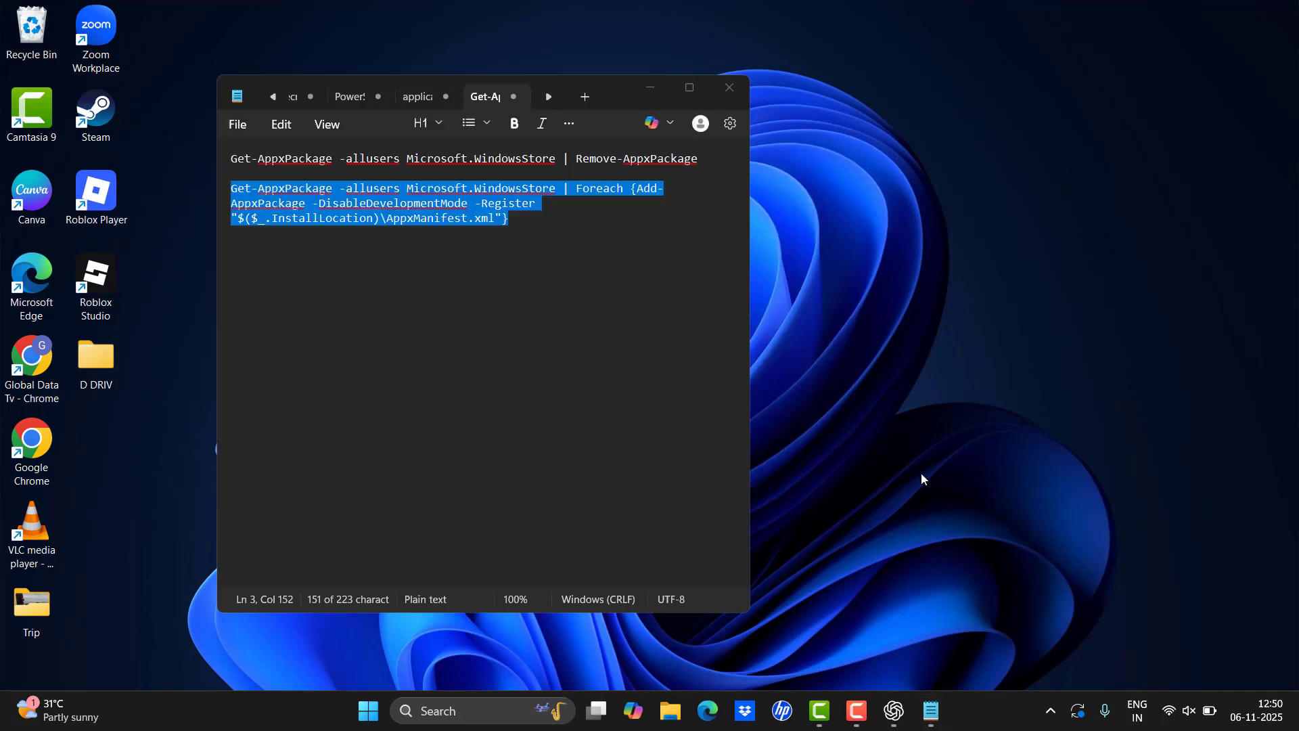